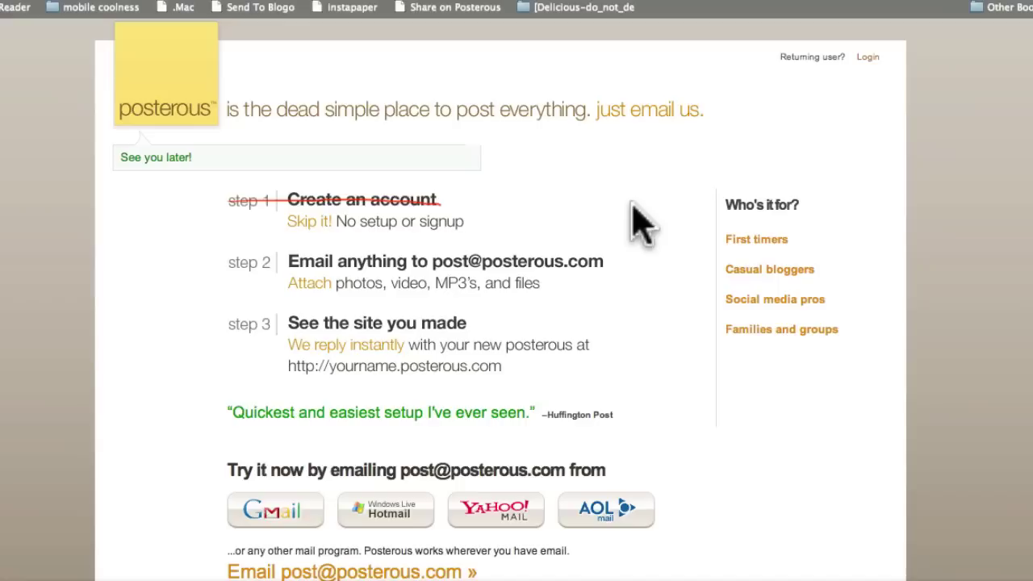
{"action": "scroll", "coordinate": [622, 234], "scroll_direction": "down", "scroll_amount": 3}
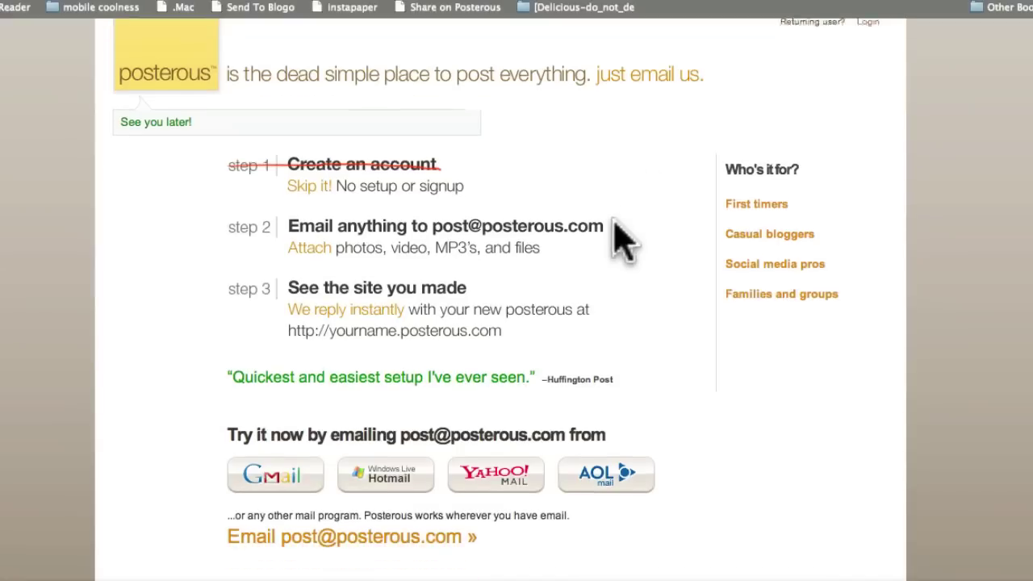
{"action": "scroll", "coordinate": [618, 243], "scroll_direction": "down", "scroll_amount": 5}
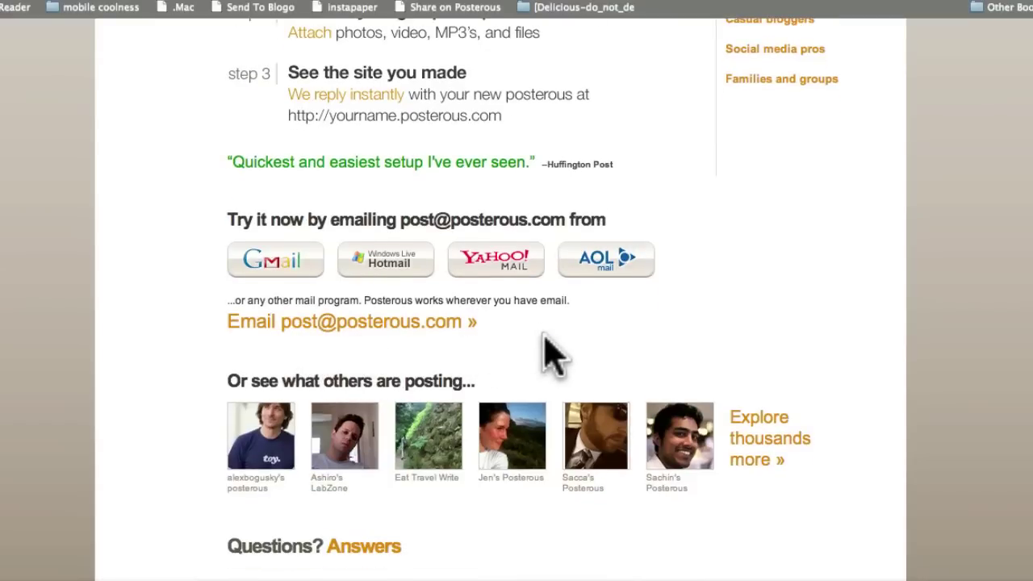
{"action": "scroll", "coordinate": [552, 355], "scroll_direction": "up", "scroll_amount": 5}
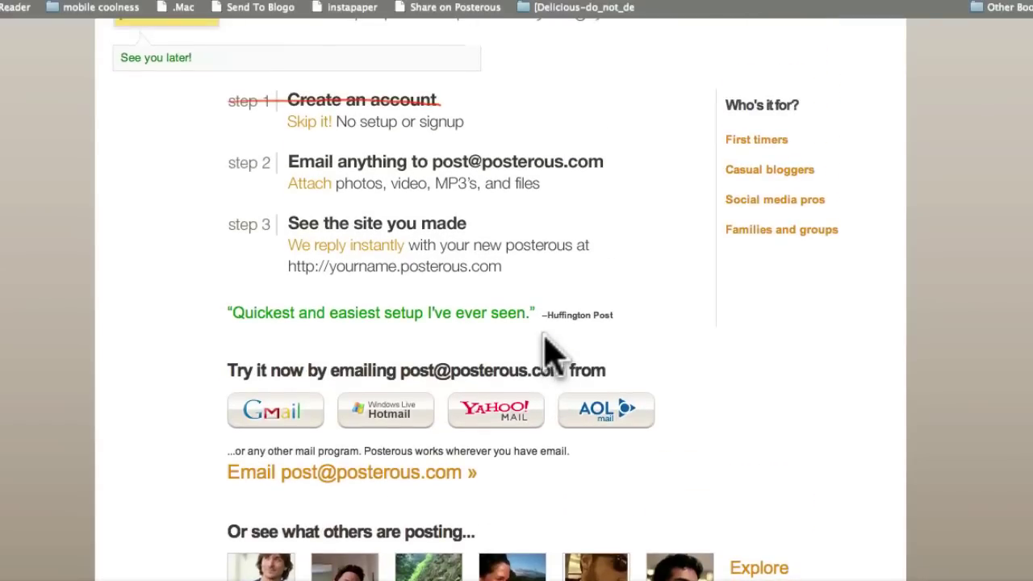
{"action": "scroll", "coordinate": [553, 353], "scroll_direction": "up", "scroll_amount": 1}
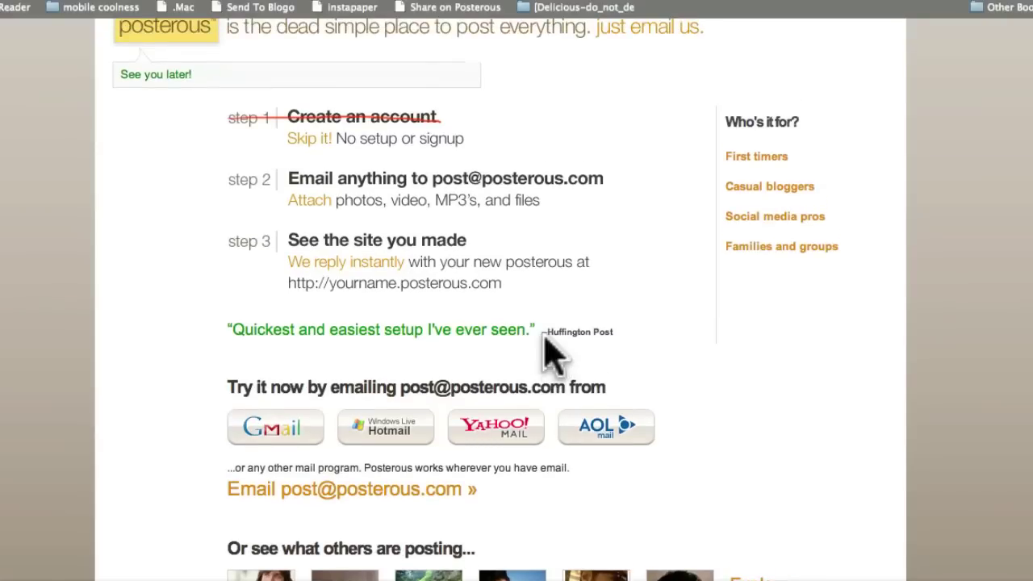
{"action": "scroll", "coordinate": [552, 353], "scroll_direction": "up", "scroll_amount": 2}
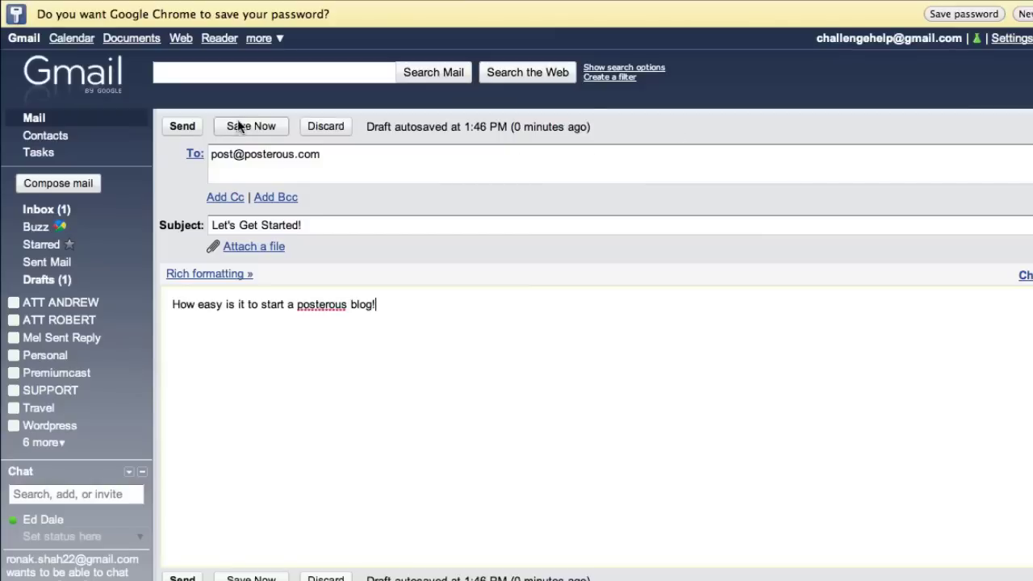
{"action": "left_click", "coordinate": [182, 130]}
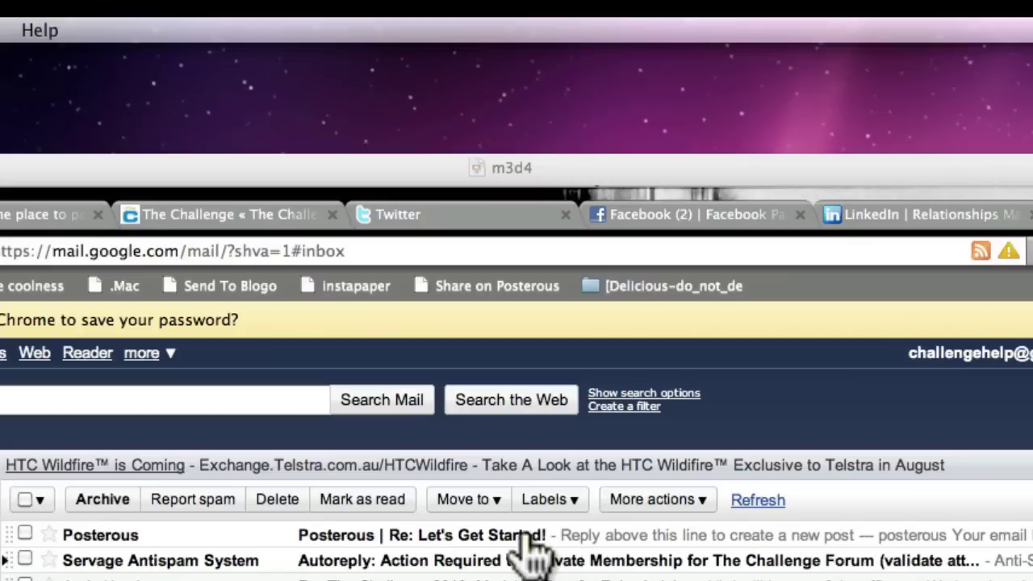
{"action": "left_click", "coordinate": [526, 554]}
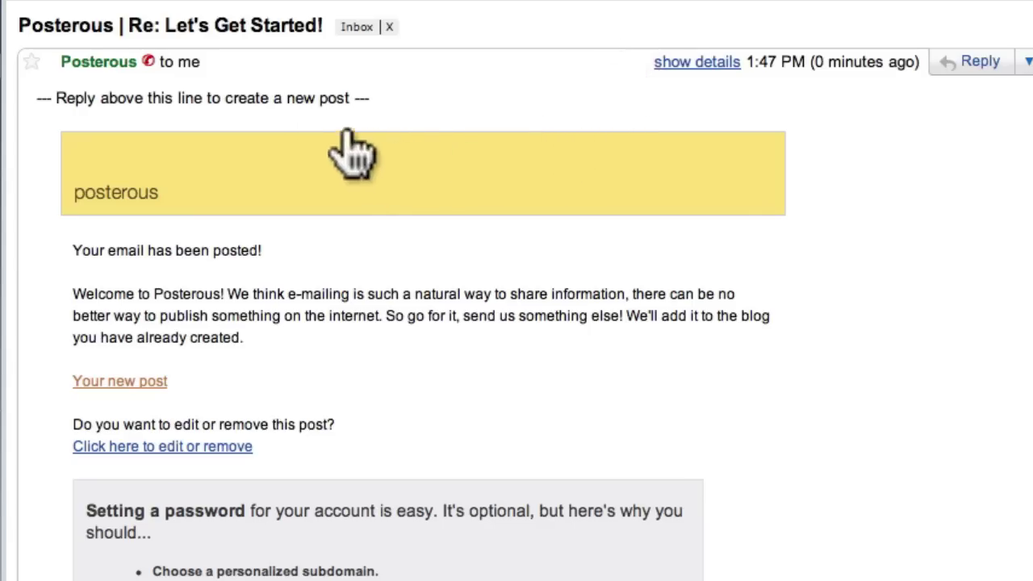
{"action": "scroll", "coordinate": [315, 141], "scroll_direction": "down", "scroll_amount": 5}
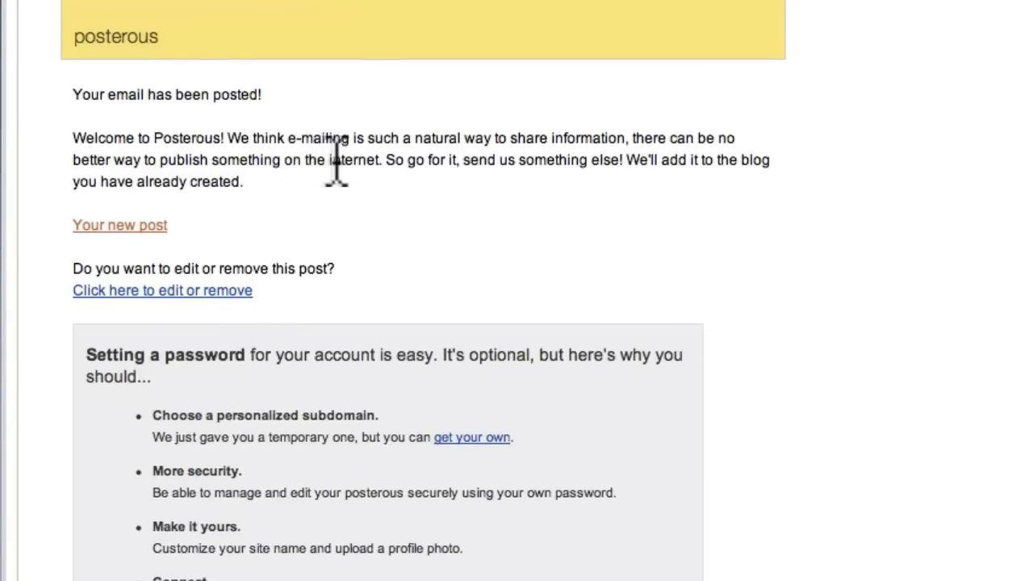
{"action": "scroll", "coordinate": [338, 161], "scroll_direction": "down", "scroll_amount": 3}
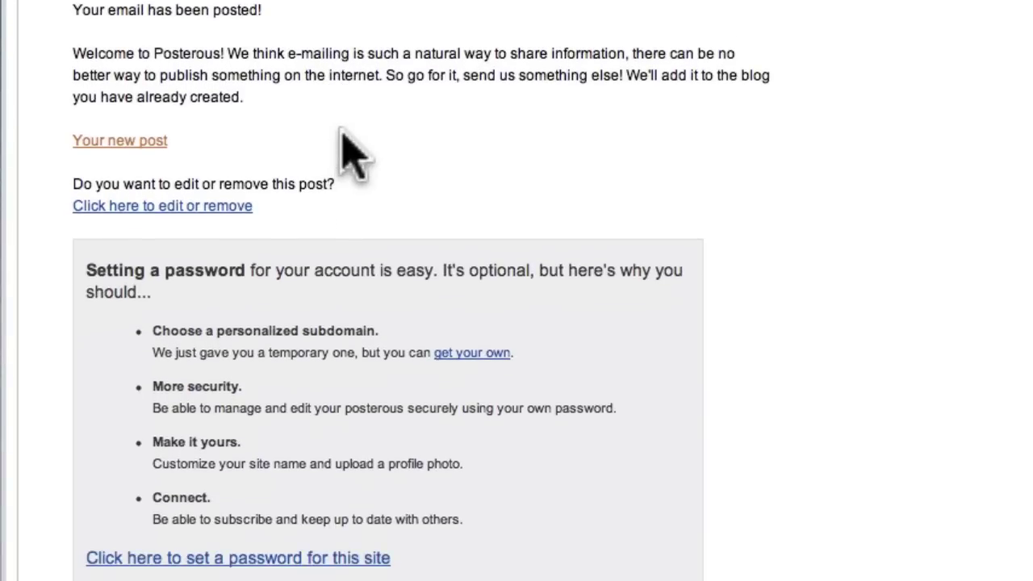
{"action": "scroll", "coordinate": [339, 137], "scroll_direction": "down", "scroll_amount": 3}
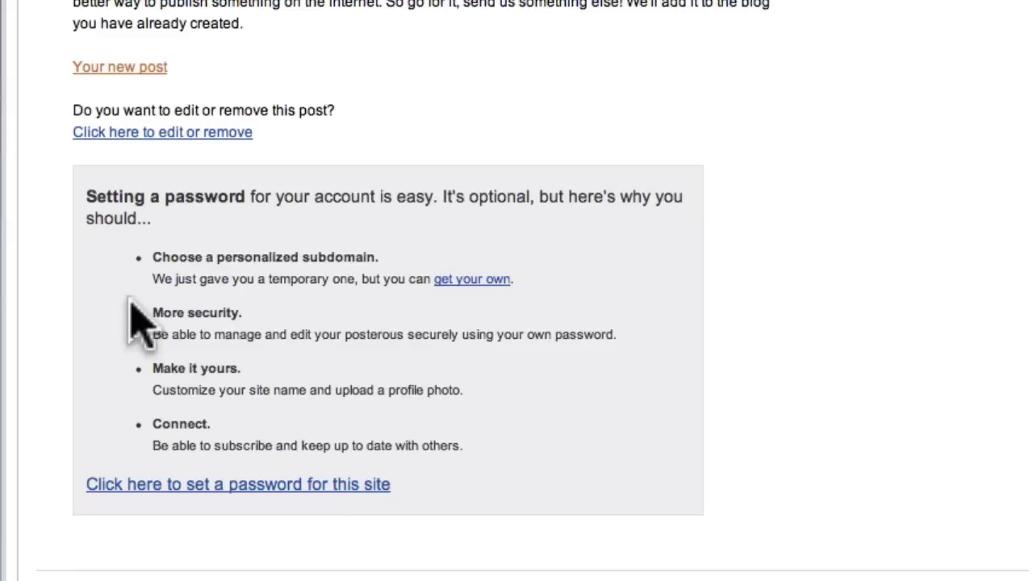
Step: Claim the site name challenge2010, set a site password, and sign up
{"action": "left_click", "coordinate": [319, 486]}
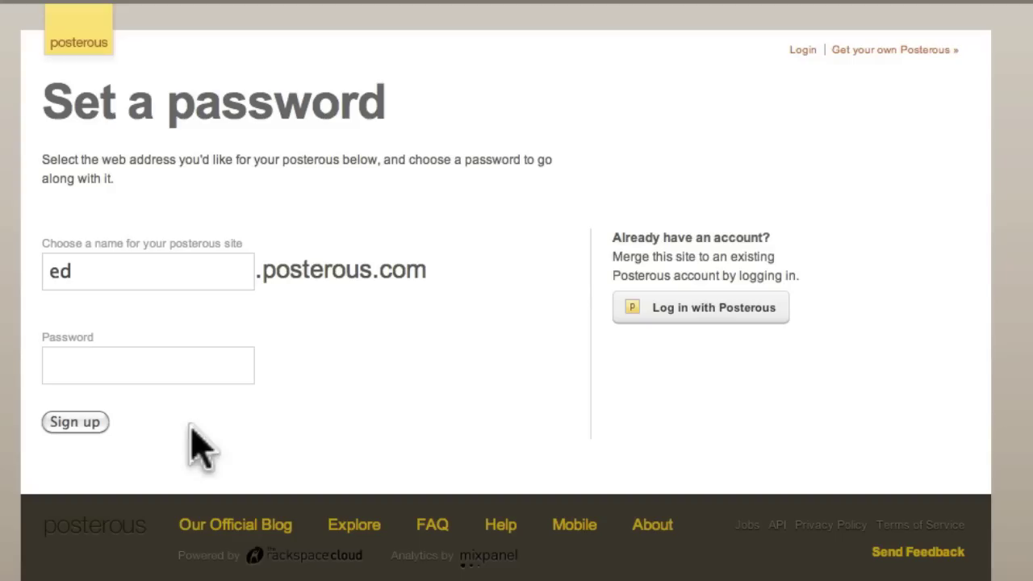
{"action": "left_click", "coordinate": [86, 271]}
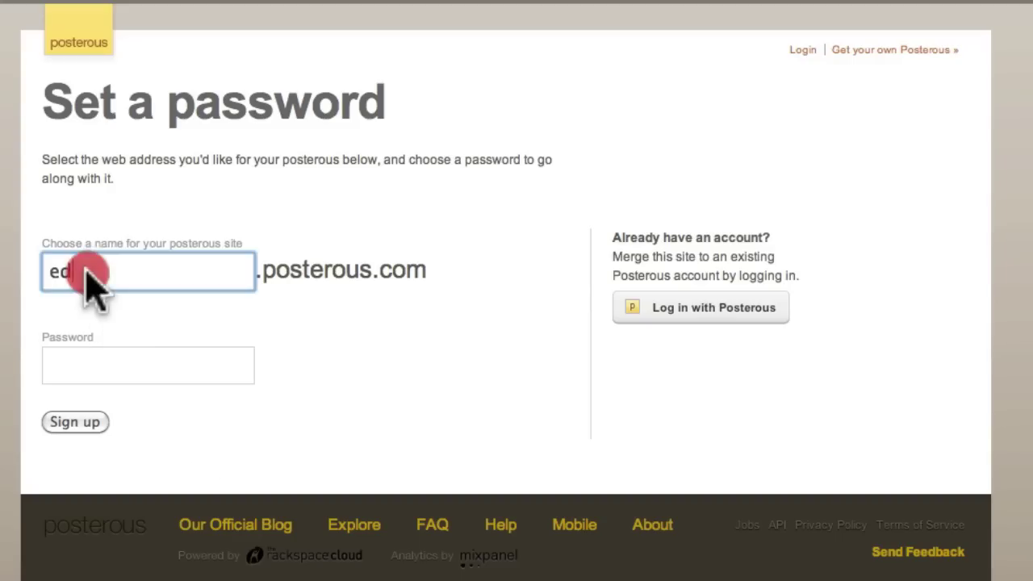
{"action": "left_click", "coordinate": [46, 272]}
{"action": "left_click", "coordinate": [87, 367]}
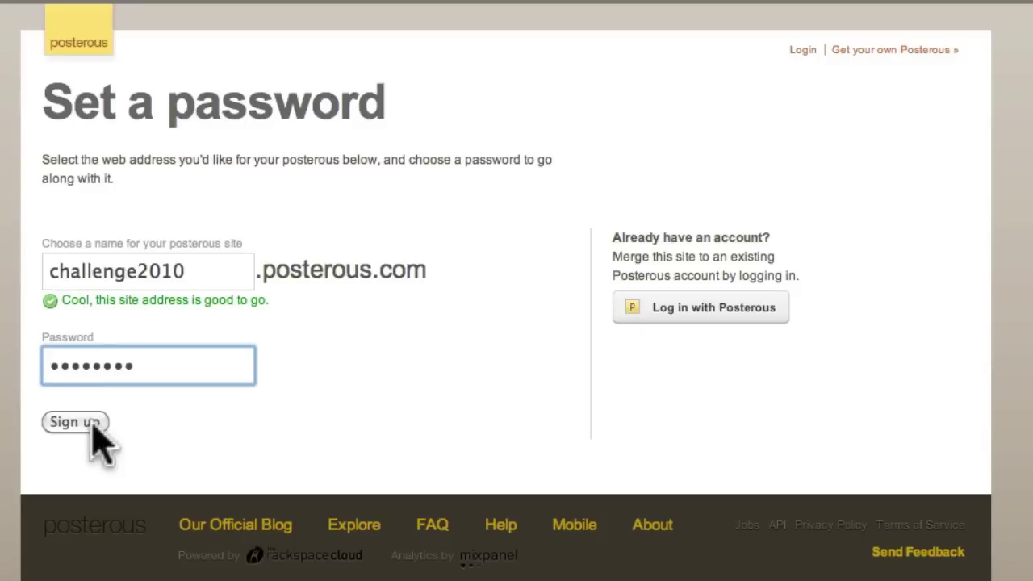
{"action": "left_click", "coordinate": [92, 423]}
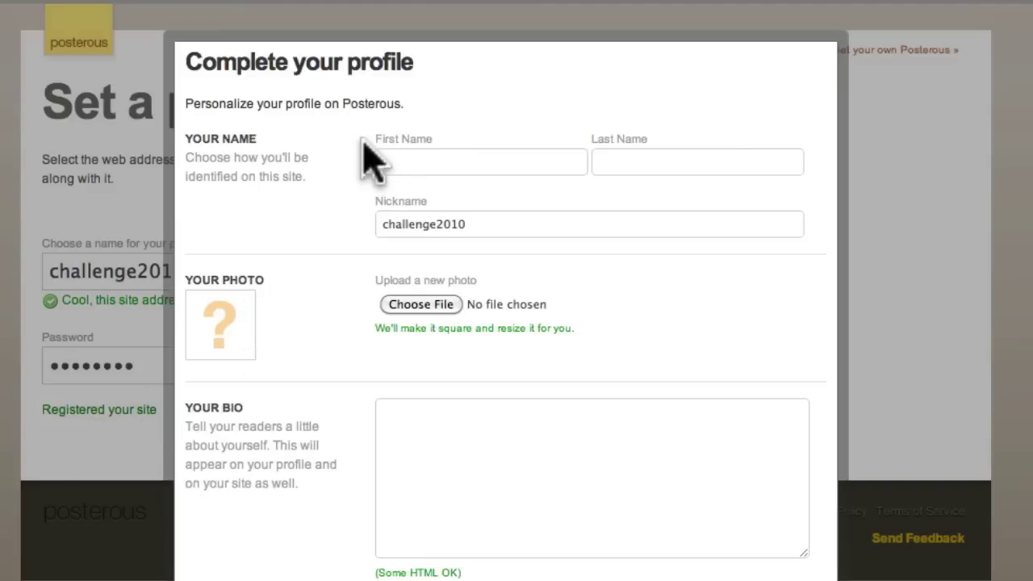
Step: Enter the profile's first and last names and paste the prepared bio with its link template
{"action": "left_click", "coordinate": [460, 159]}
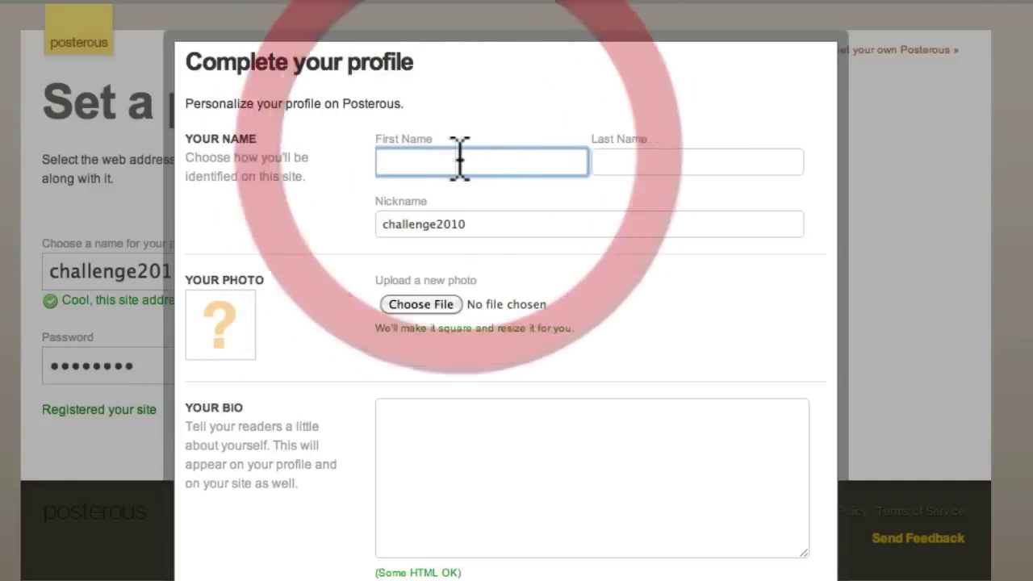
{"action": "type", "text": "Ed"}
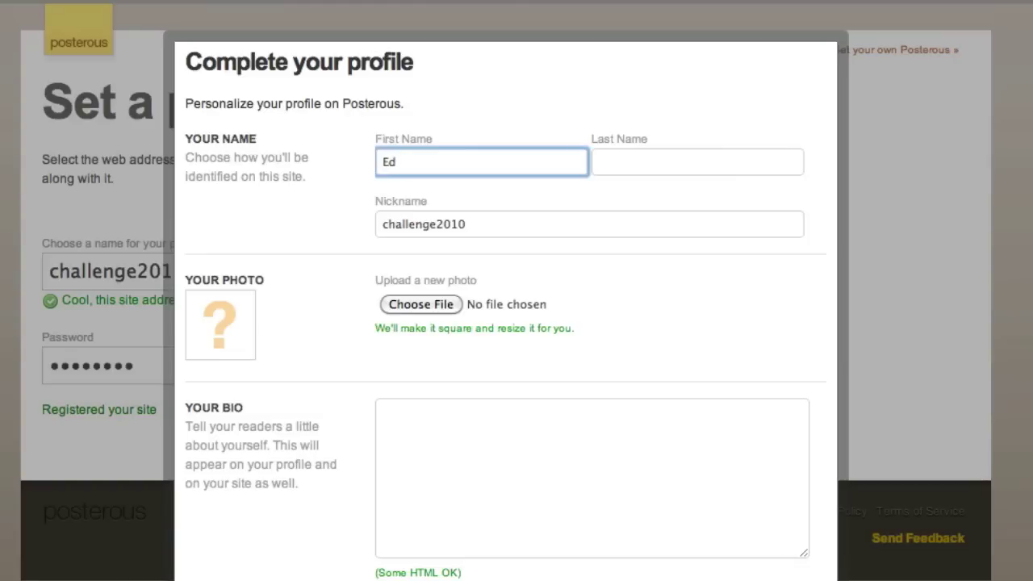
{"action": "key", "text": "Tab"}
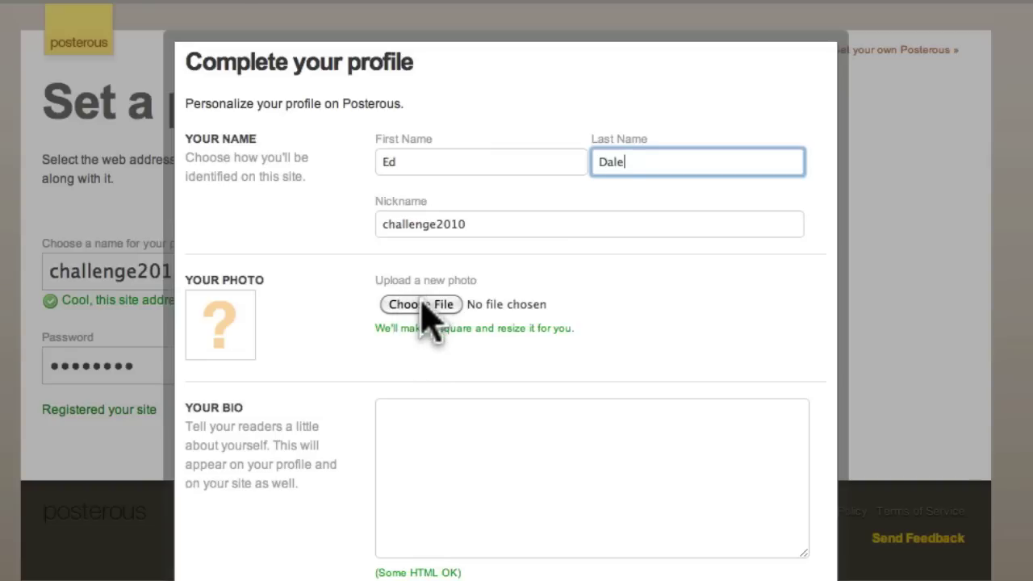
{"action": "left_click", "coordinate": [424, 568]}
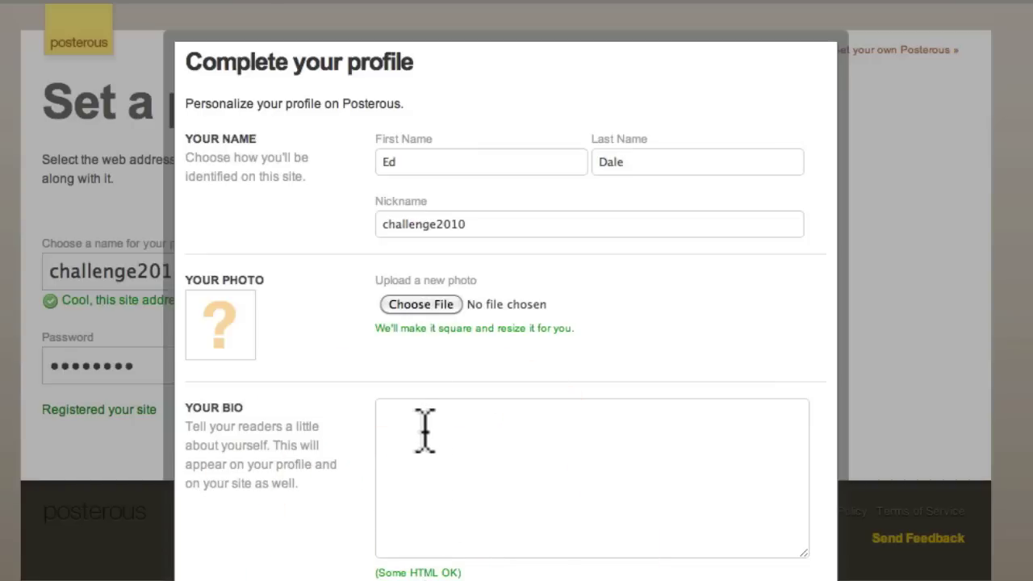
{"action": "type", "text": "This is my demo challenge 2010 site  <a href=\"http://yourdomain.com\">Your Anchor Link Text Goes Here</a>"}
{"action": "left_click", "coordinate": [522, 432]}
Step: Replace the placeholder domain in the bio link with challenge.co
{"action": "left_click", "coordinate": [552, 476]}
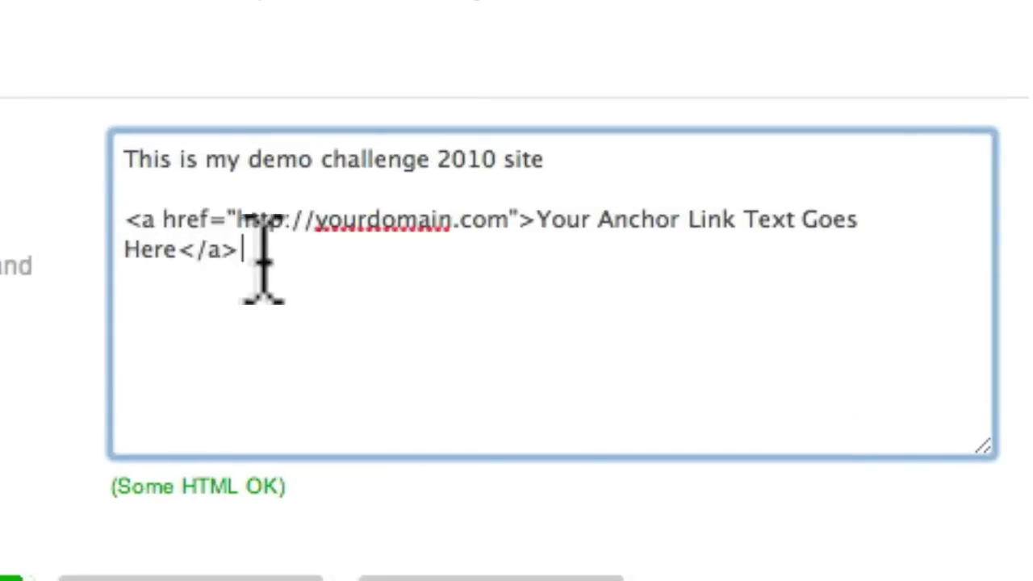
{"action": "left_click_drag", "start_coordinate": [510, 234], "coordinate": [315, 242]}
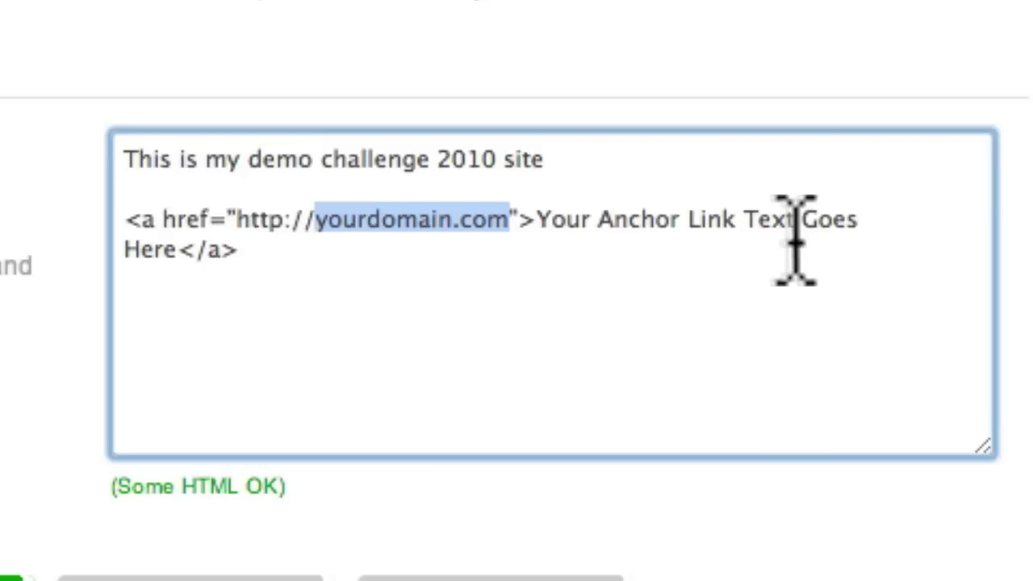
{"action": "type", "text": "che"}
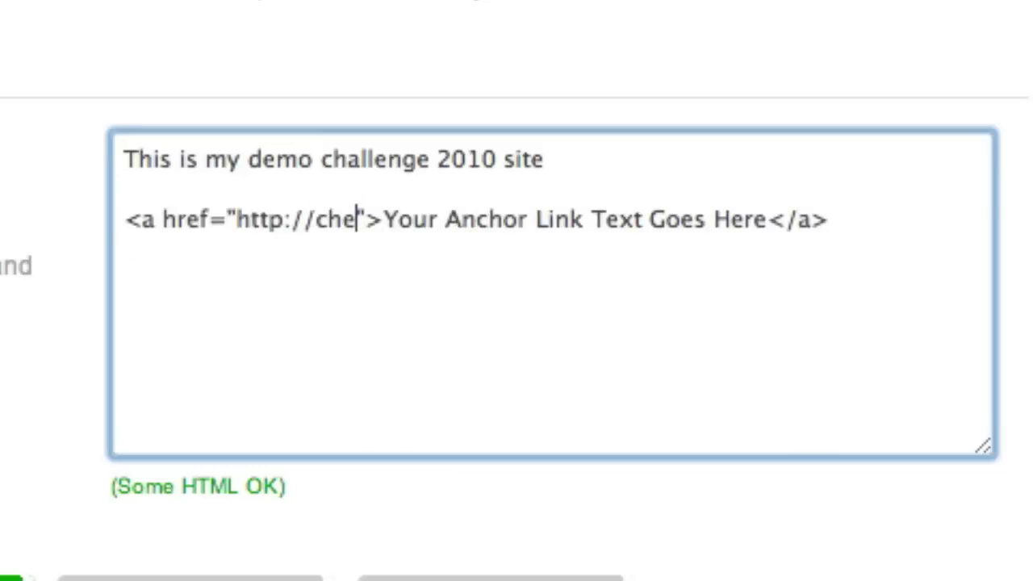
{"action": "key", "text": "BackSpace"}
{"action": "type", "text": "allenge.co"}
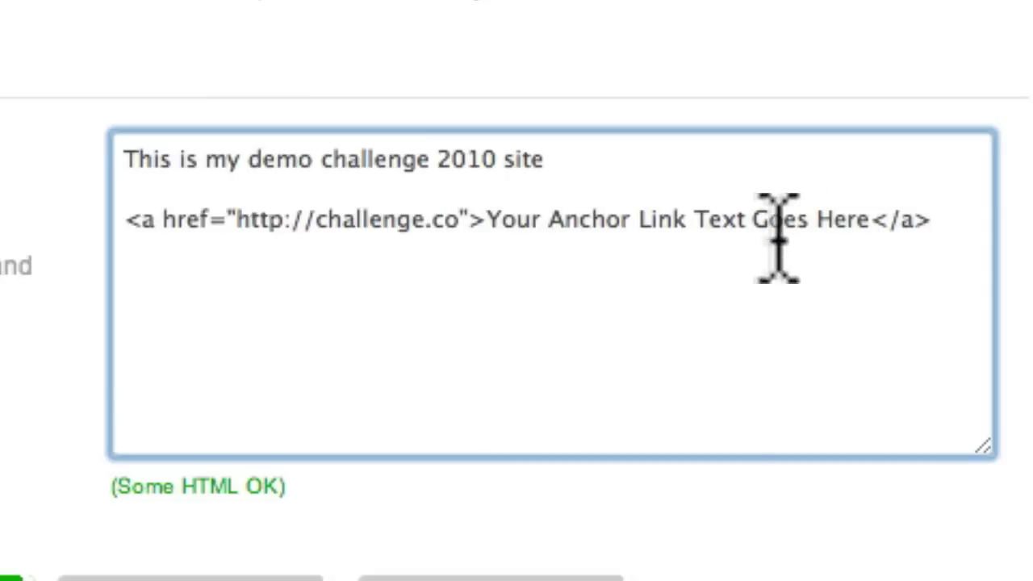
Step: Change the bio link's anchor text to 'The Challenge' and save the profile
{"action": "left_click", "coordinate": [869, 219]}
{"action": "left_click_drag", "start_coordinate": [869, 219], "coordinate": [493, 227]}
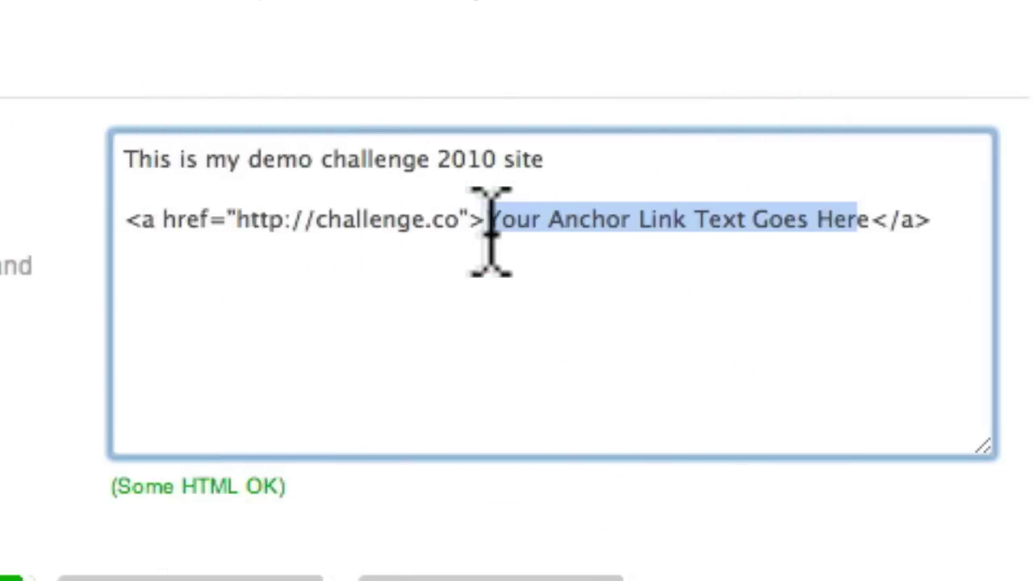
{"action": "type", "text": "The Challenge"}
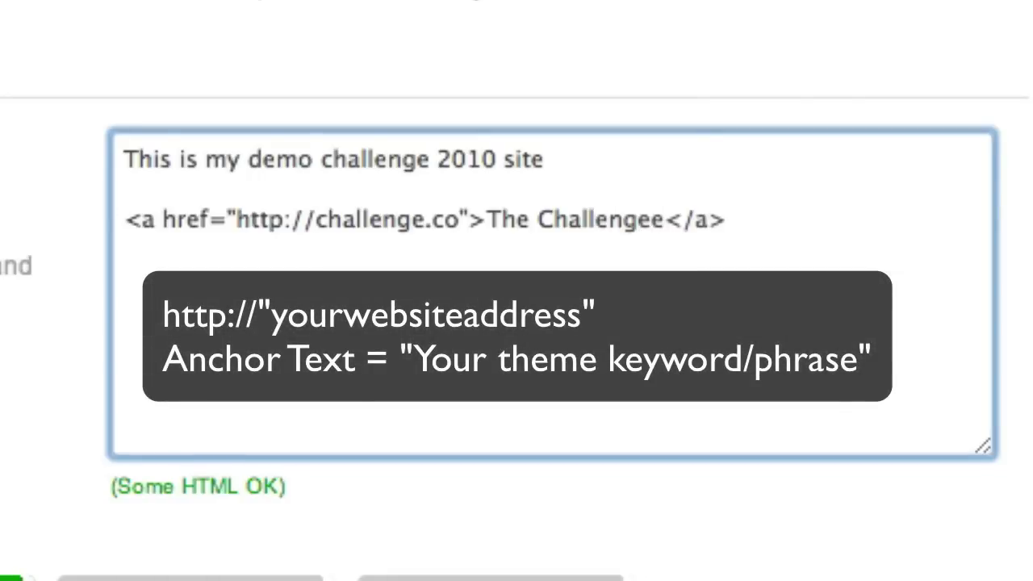
{"action": "key", "text": "BackSpace"}
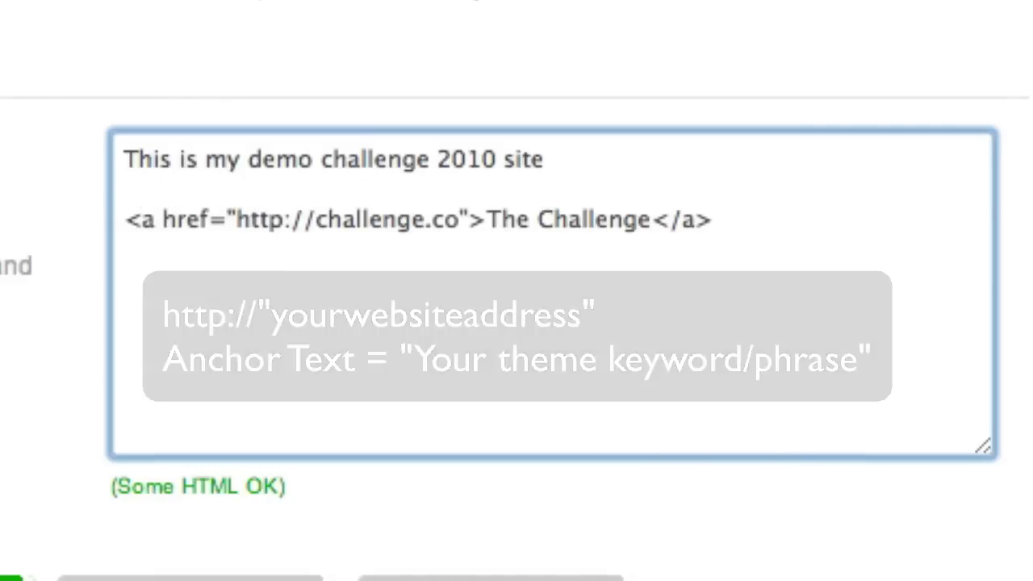
{"action": "left_click", "coordinate": [914, 578]}
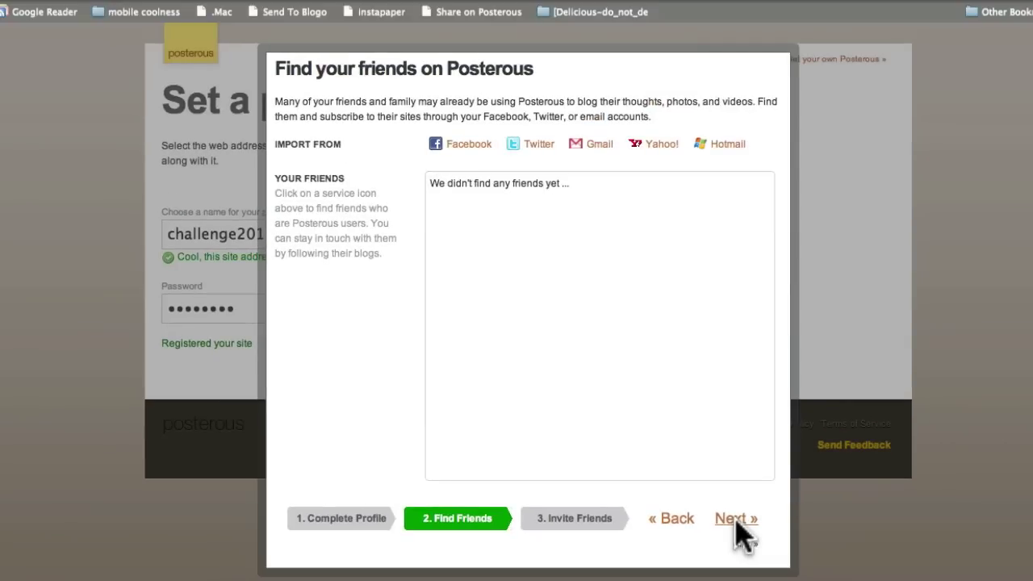
Step: Skip finding and inviting friends to finish the Posterous setup
{"action": "left_click", "coordinate": [735, 519]}
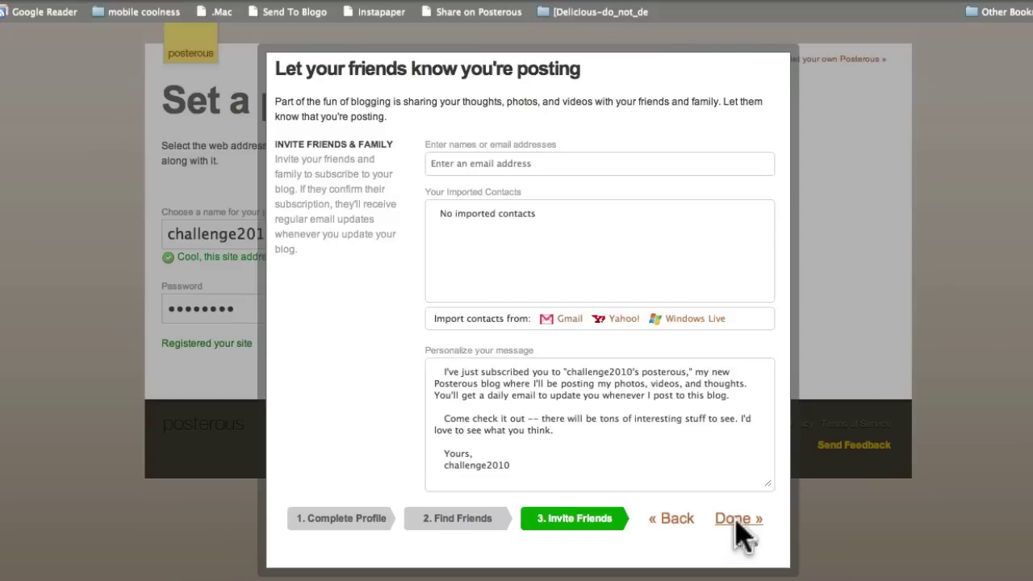
{"action": "left_click", "coordinate": [736, 521]}
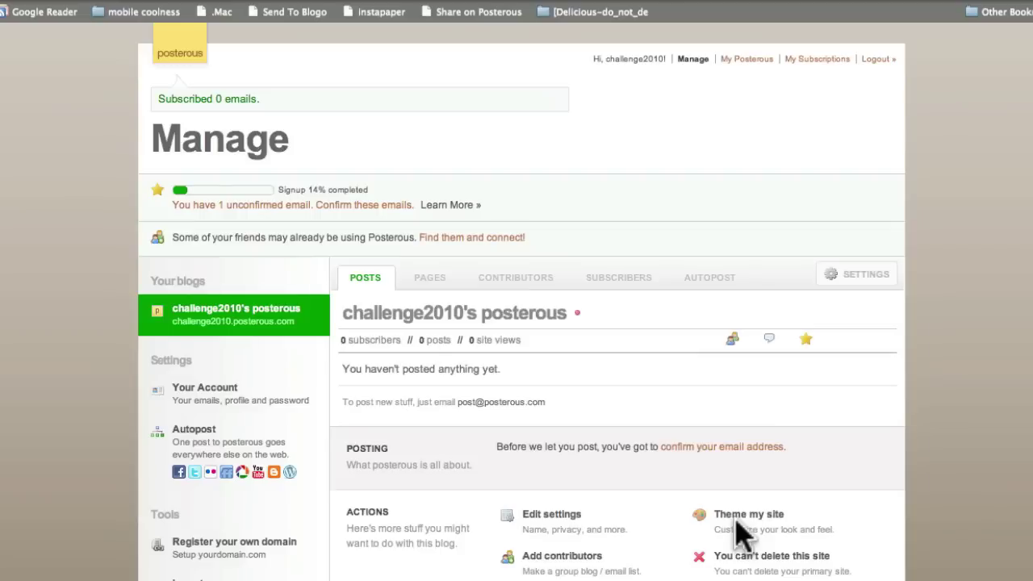
Step: Confirm the unconfirmed account email through Posterous's confirmation link in Gmail
{"action": "left_click", "coordinate": [337, 205]}
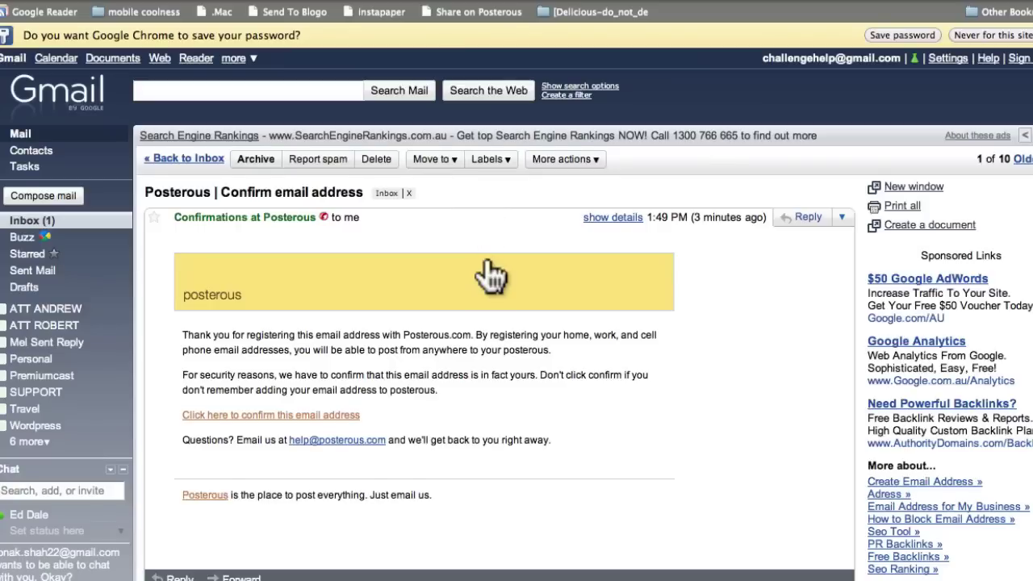
{"action": "scroll", "coordinate": [517, 275], "scroll_direction": "down", "scroll_amount": 1}
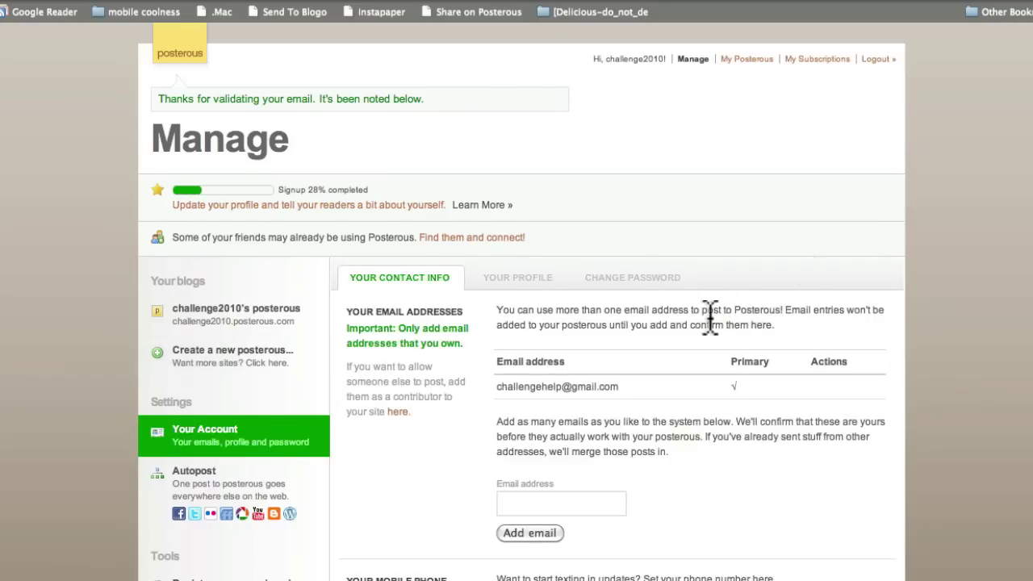
Step: Scroll down through the Posterous account settings page
{"action": "scroll", "coordinate": [711, 290], "scroll_direction": "down", "scroll_amount": 8}
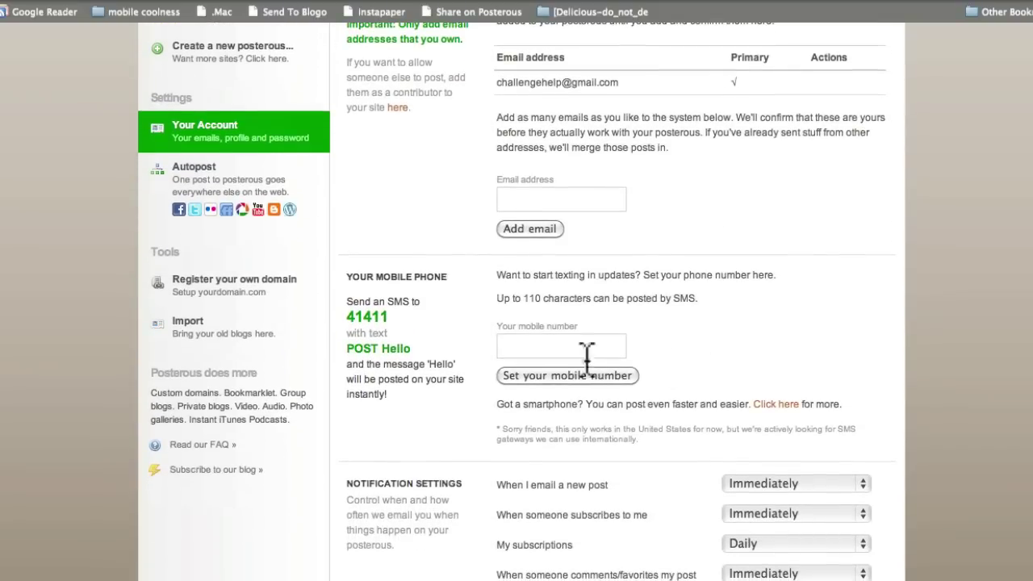
{"action": "scroll", "coordinate": [653, 391], "scroll_direction": "down", "scroll_amount": 1}
{"action": "scroll", "coordinate": [654, 391], "scroll_direction": "down", "scroll_amount": 2}
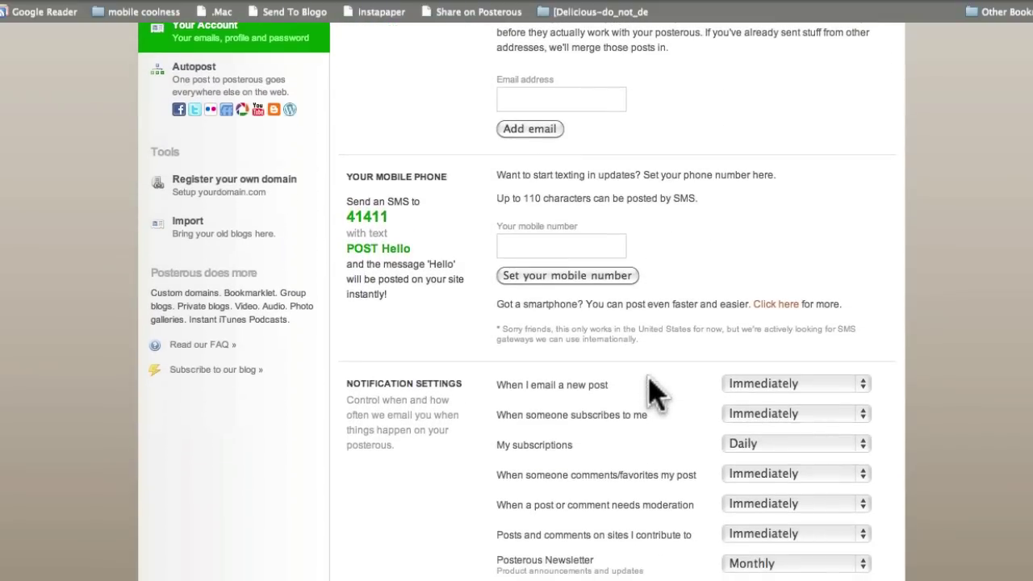
{"action": "scroll", "coordinate": [654, 391], "scroll_direction": "down", "scroll_amount": 2}
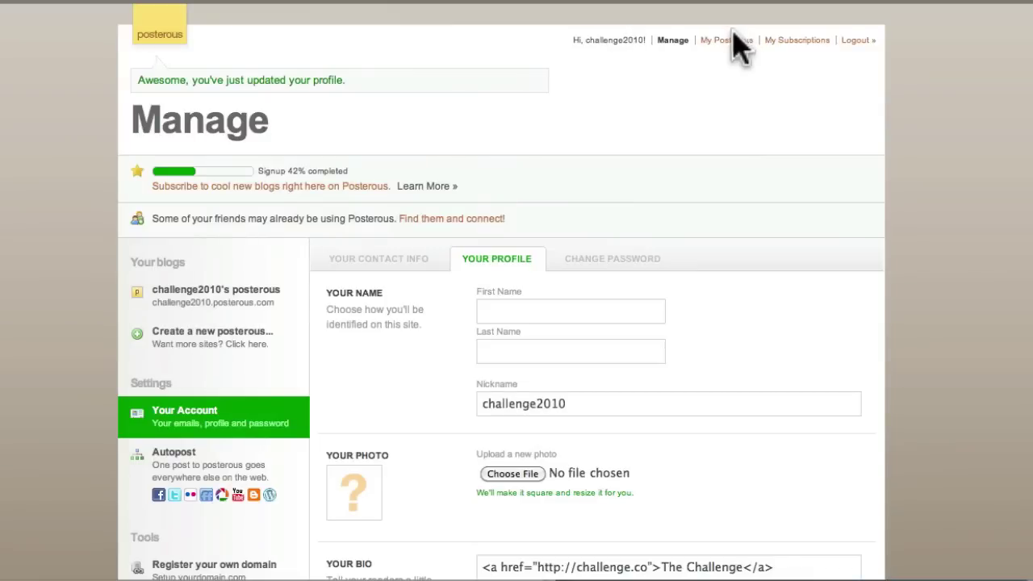
Step: View the blog's public page, then open challenge2010's public profile
{"action": "left_click", "coordinate": [726, 40]}
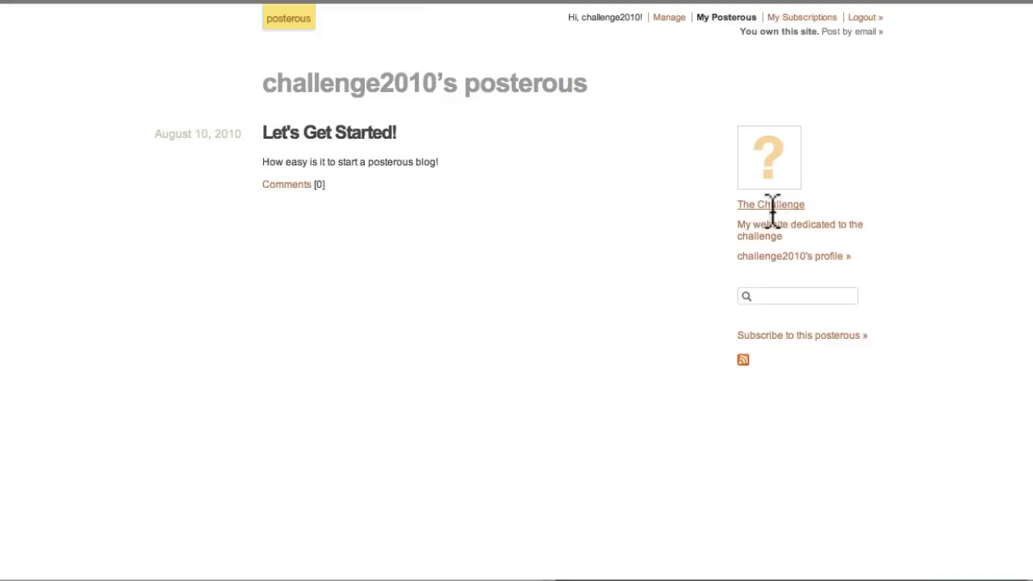
{"action": "left_click", "coordinate": [790, 258]}
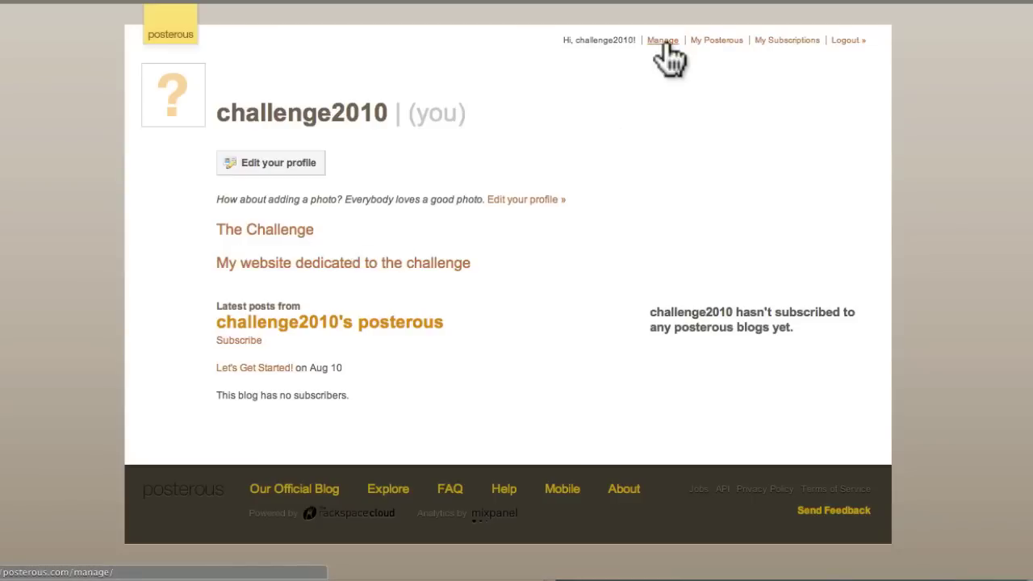
Step: Go to Manage, open the Autopost settings and choose Make Changes
{"action": "left_click", "coordinate": [663, 47]}
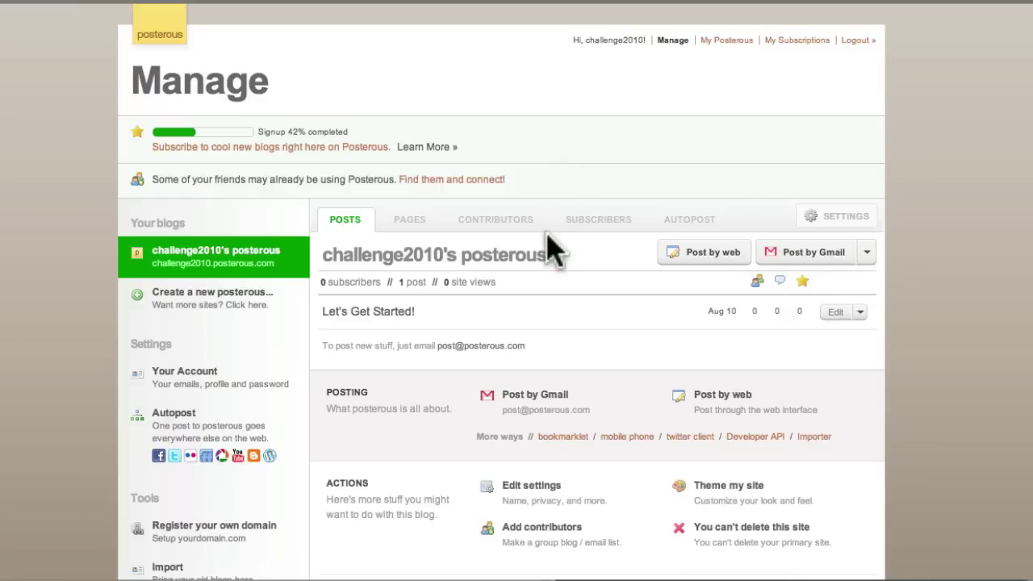
{"action": "left_click", "coordinate": [177, 419]}
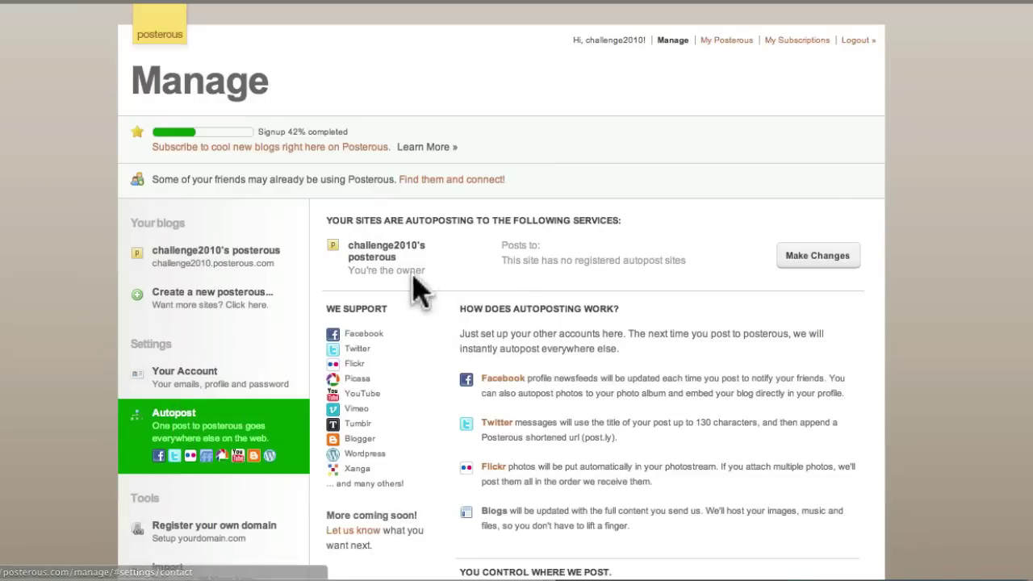
{"action": "scroll", "coordinate": [438, 278], "scroll_direction": "down", "scroll_amount": 5}
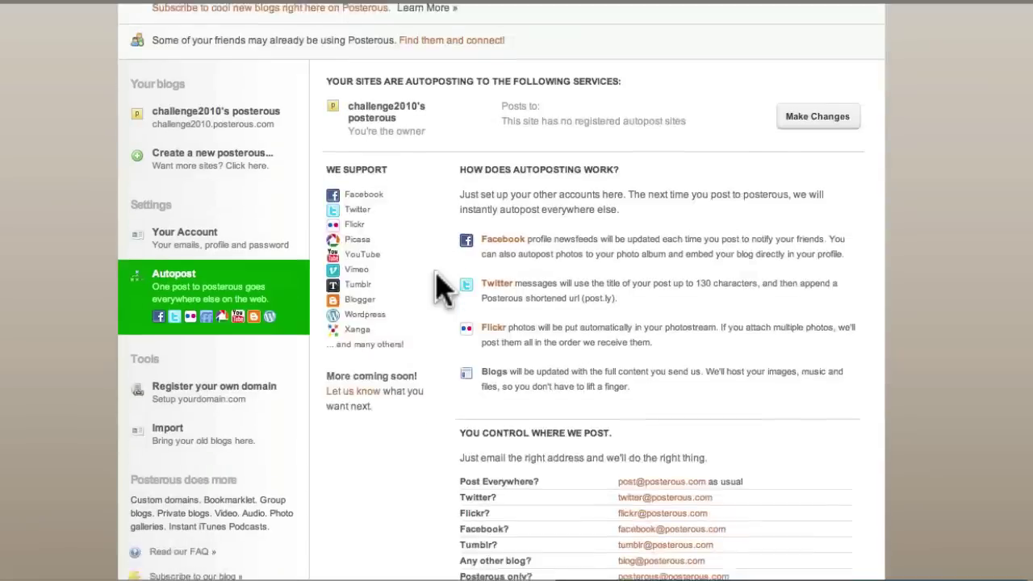
{"action": "scroll", "coordinate": [438, 278], "scroll_direction": "up", "scroll_amount": 1}
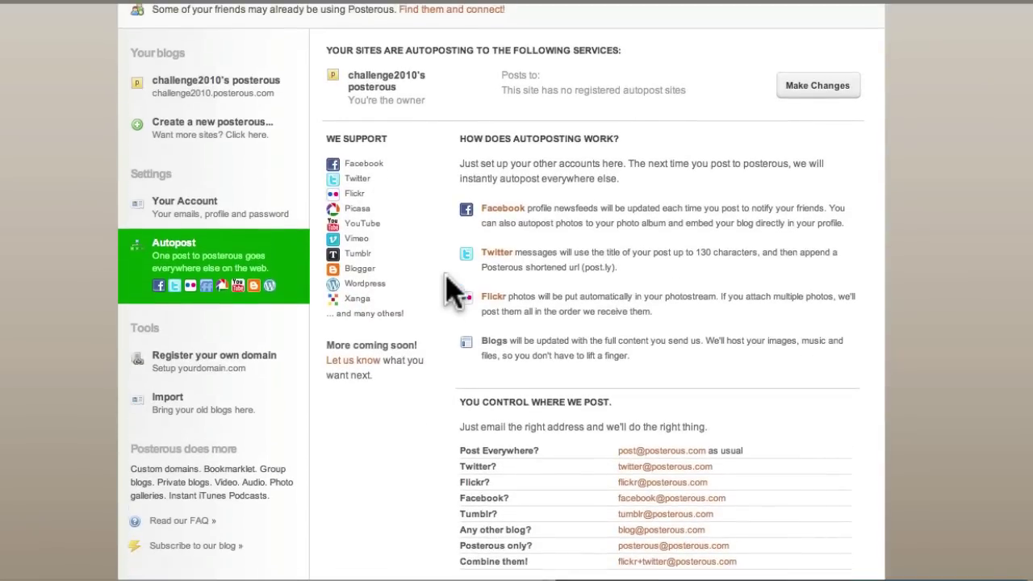
{"action": "scroll", "coordinate": [641, 346], "scroll_direction": "up", "scroll_amount": 4}
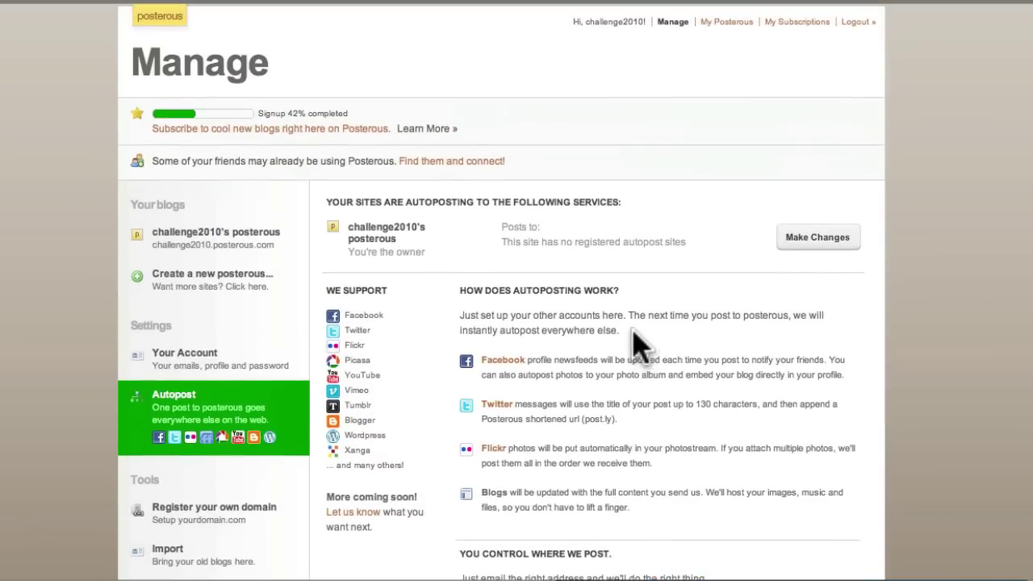
{"action": "left_click", "coordinate": [815, 247]}
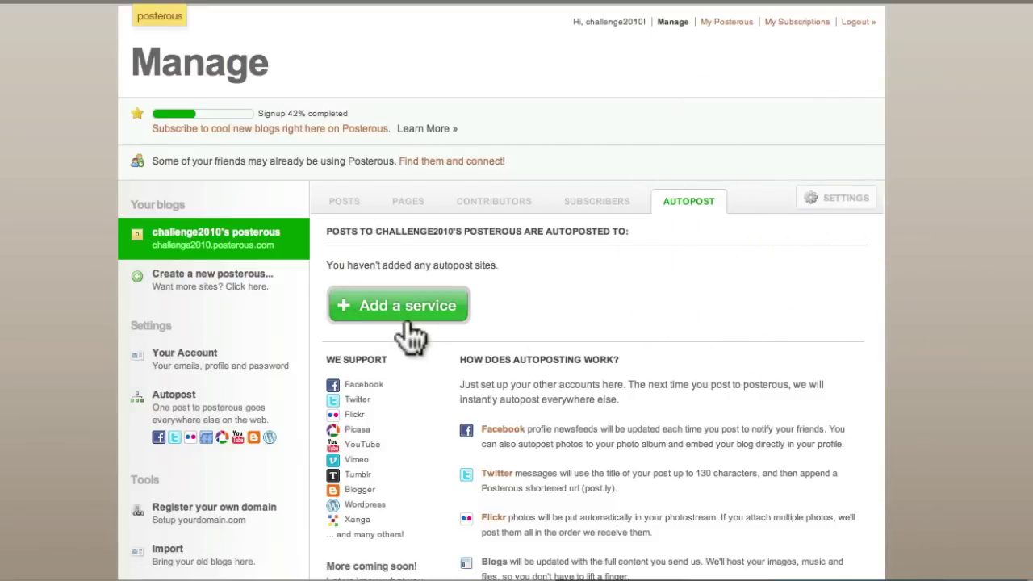
{"action": "left_click", "coordinate": [412, 323]}
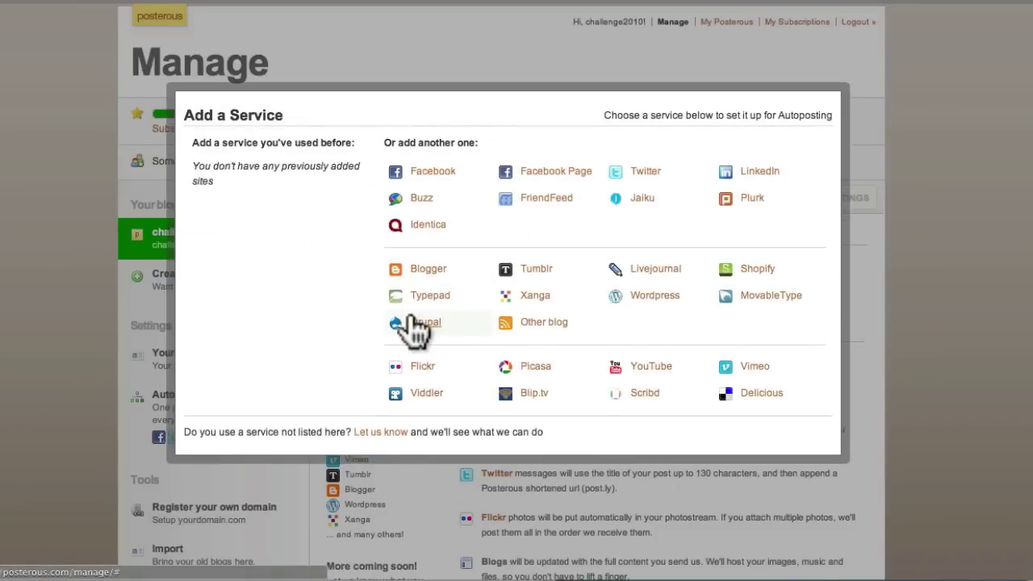
{"action": "left_click", "coordinate": [655, 296]}
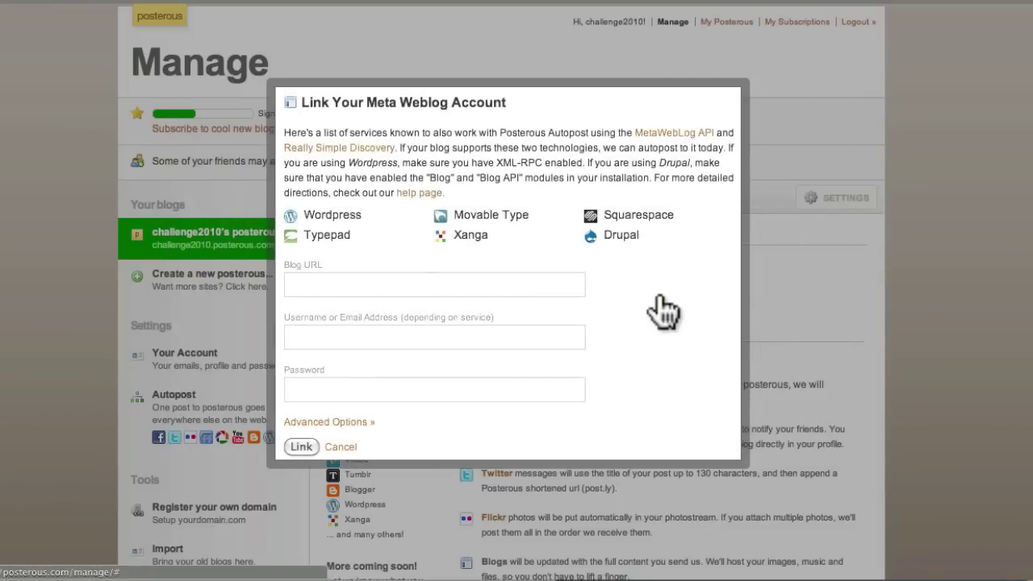
{"action": "left_click", "coordinate": [504, 292]}
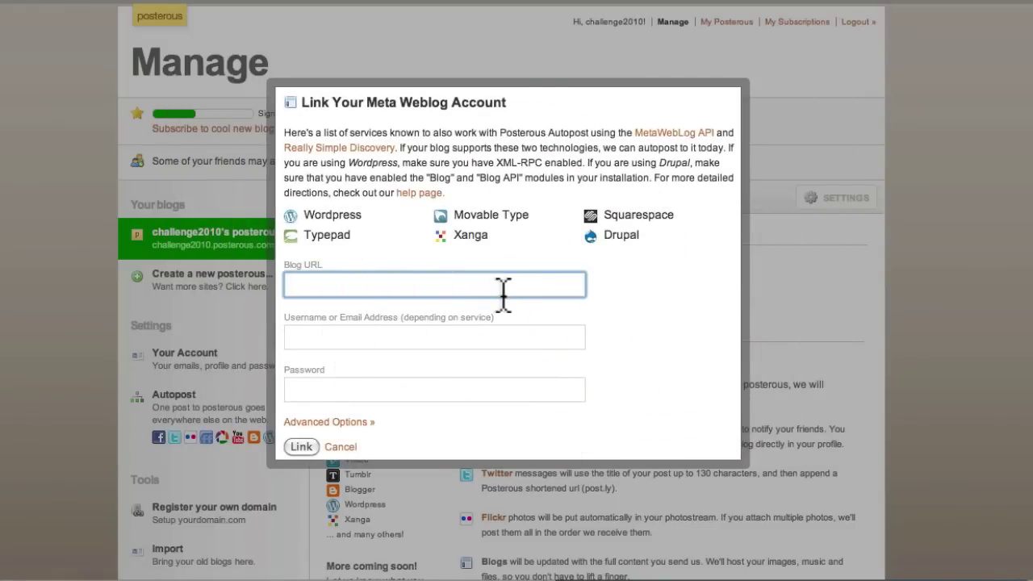
{"action": "type", "text": "http:"}
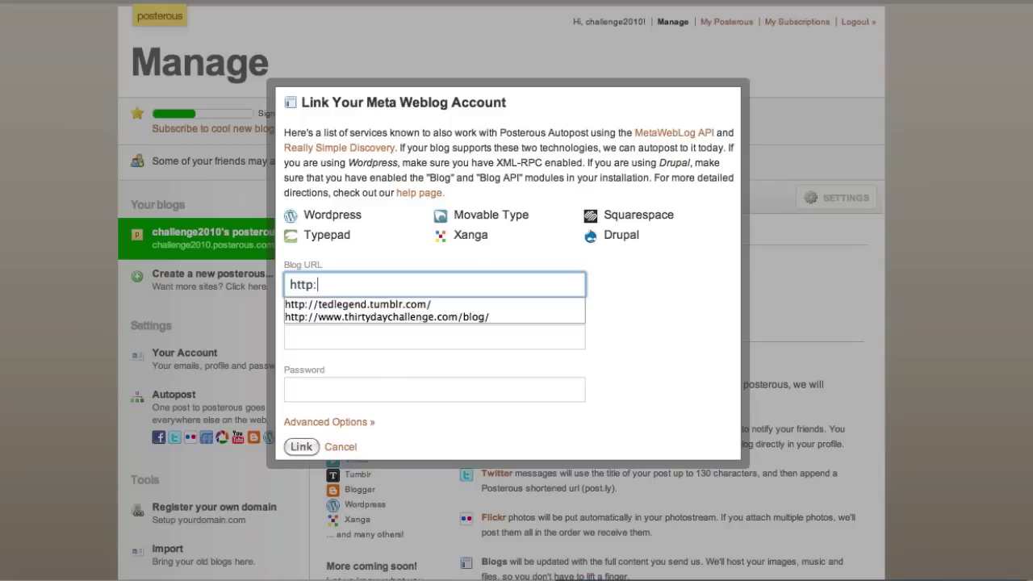
{"action": "type", "text": "//challenge.co/blog/"}
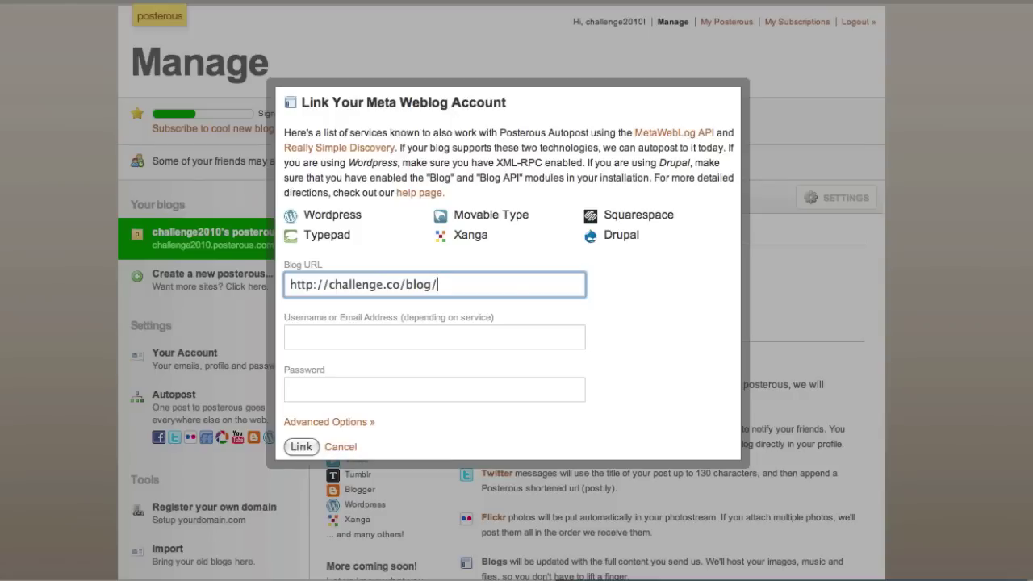
{"action": "left_click", "coordinate": [446, 346]}
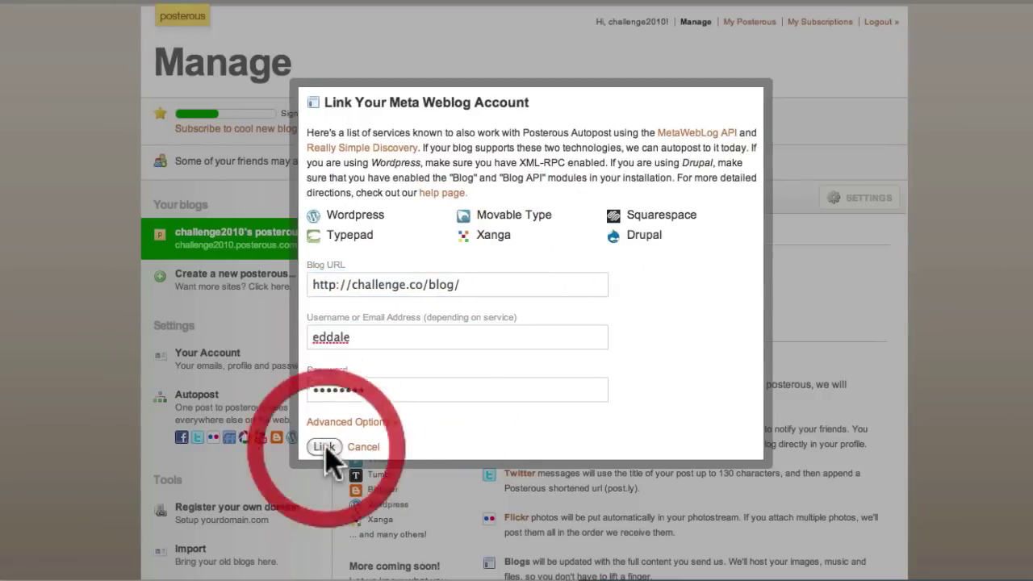
{"action": "left_click", "coordinate": [302, 447]}
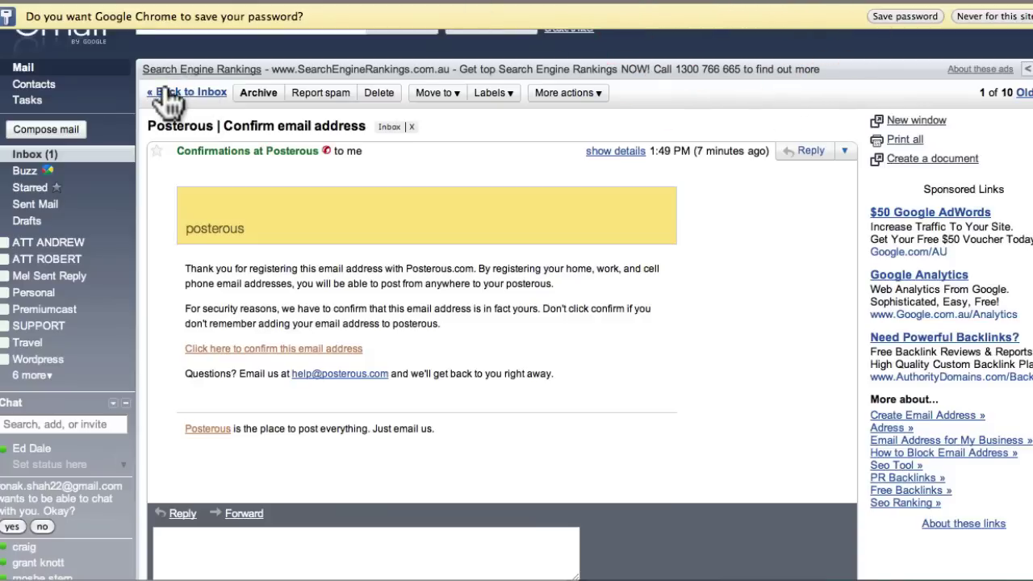
{"action": "left_click", "coordinate": [72, 129]}
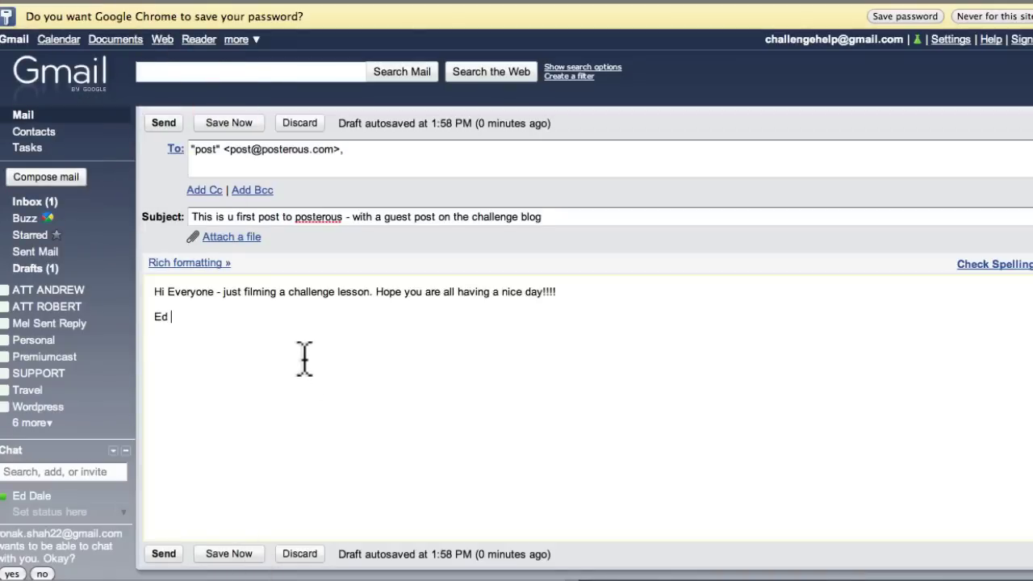
{"action": "double_click", "coordinate": [231, 216]}
{"action": "type", "text": "our"}
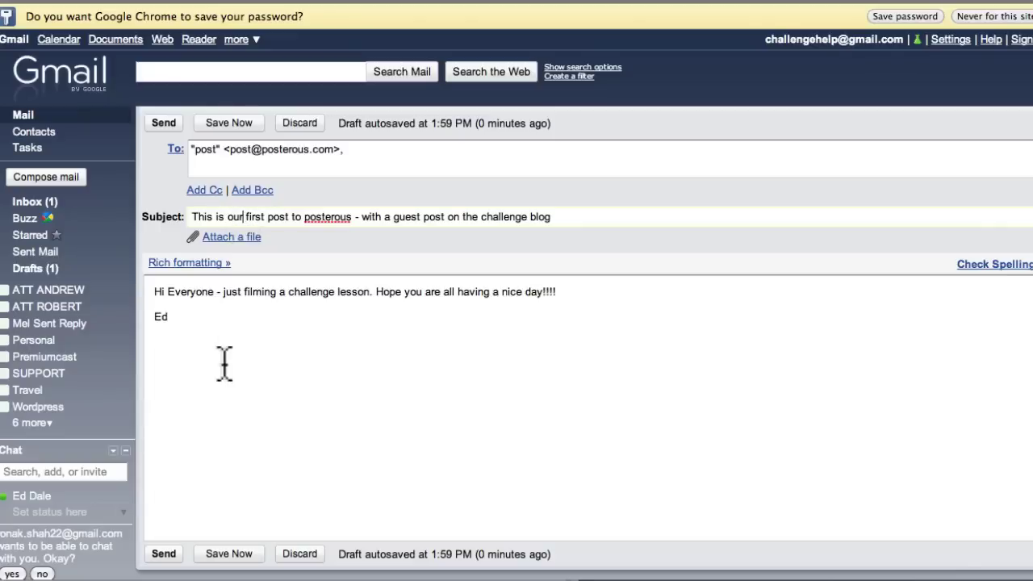
{"action": "left_click", "coordinate": [165, 554]}
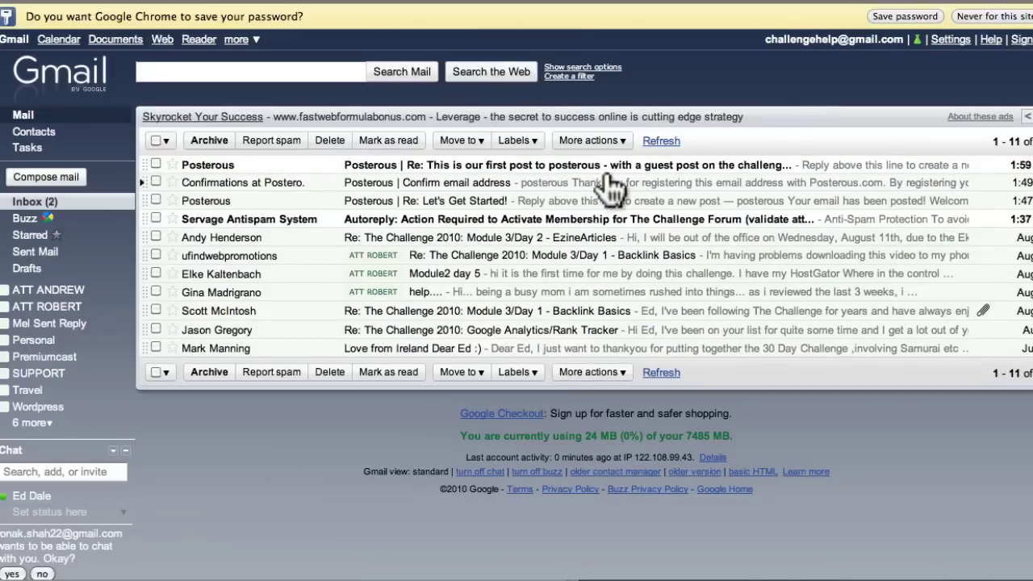
Step: Open Posterous's reply email about the new 'This is our first post to posterous' entry
{"action": "left_click", "coordinate": [567, 168]}
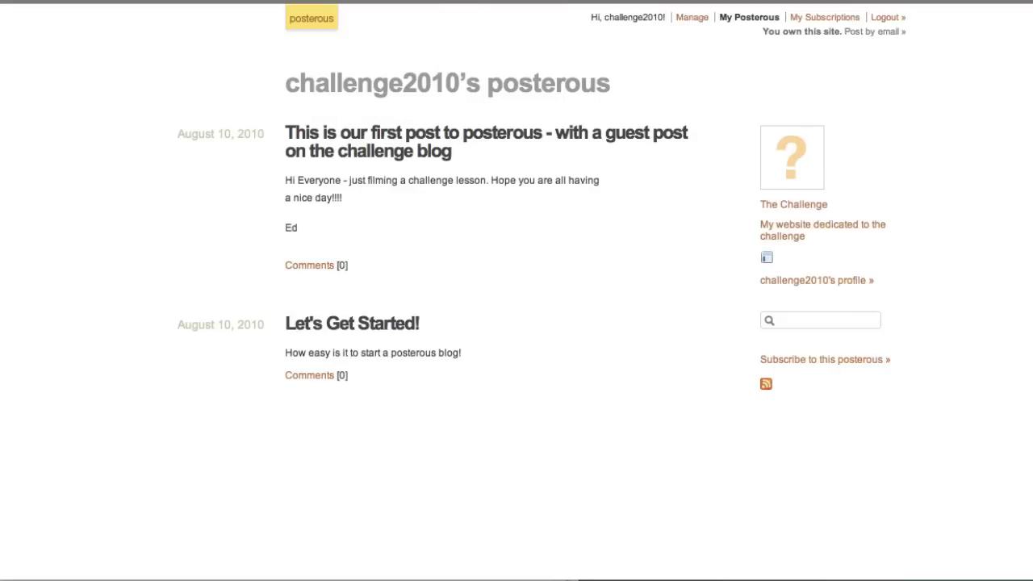
Step: Load challenge.co/blog and view the autoposted 'This is our first post to posterous' entry at the top
{"action": "type", "text": "c"}
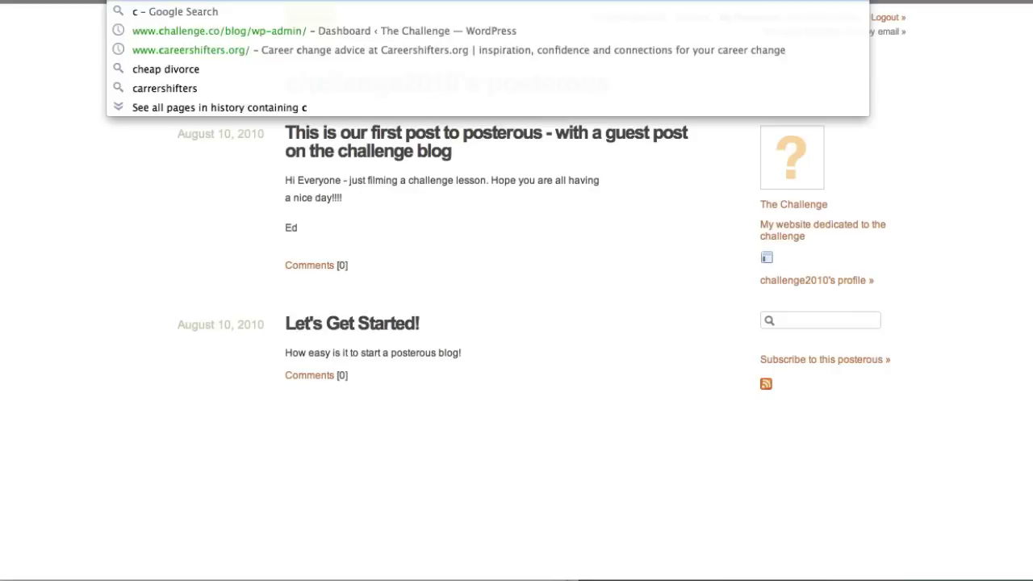
{"action": "type", "text": "halleng"}
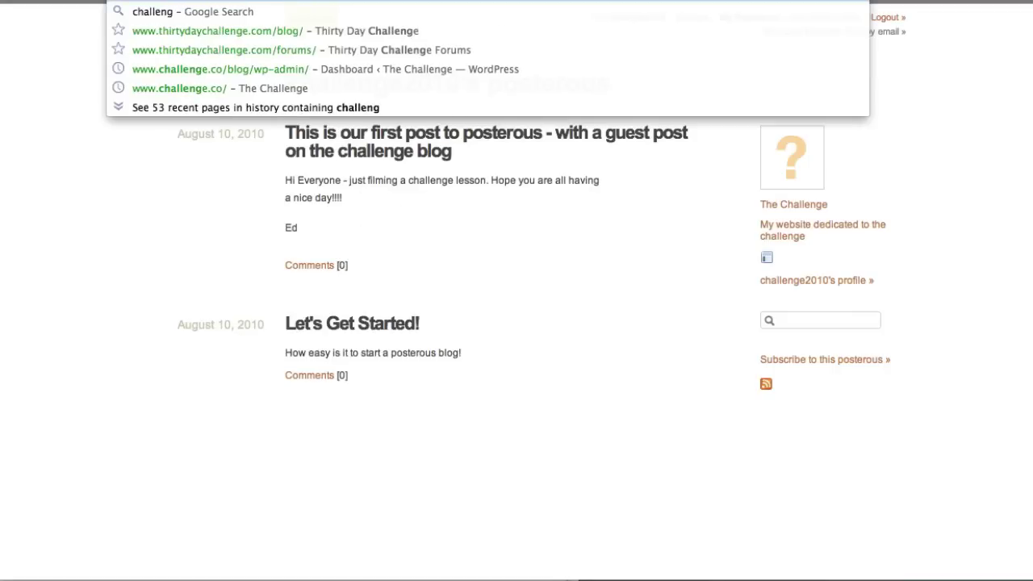
{"action": "key", "text": "Return"}
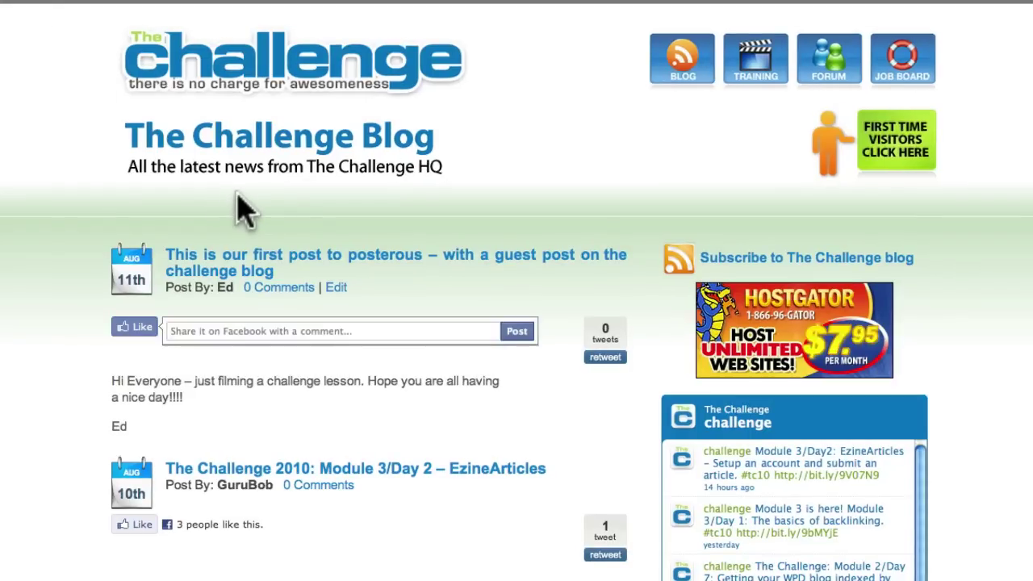
{"action": "left_click", "coordinate": [357, 207]}
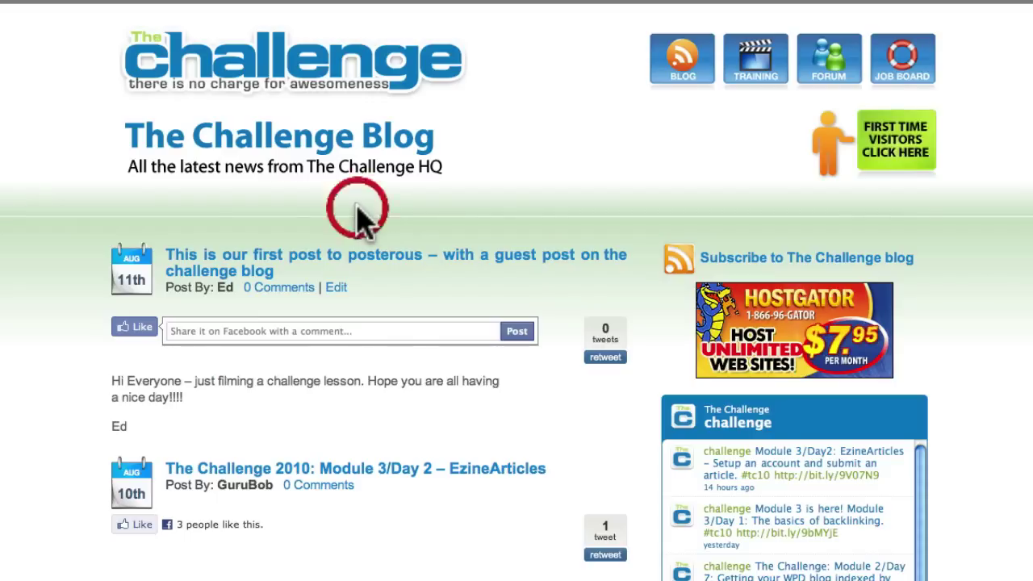